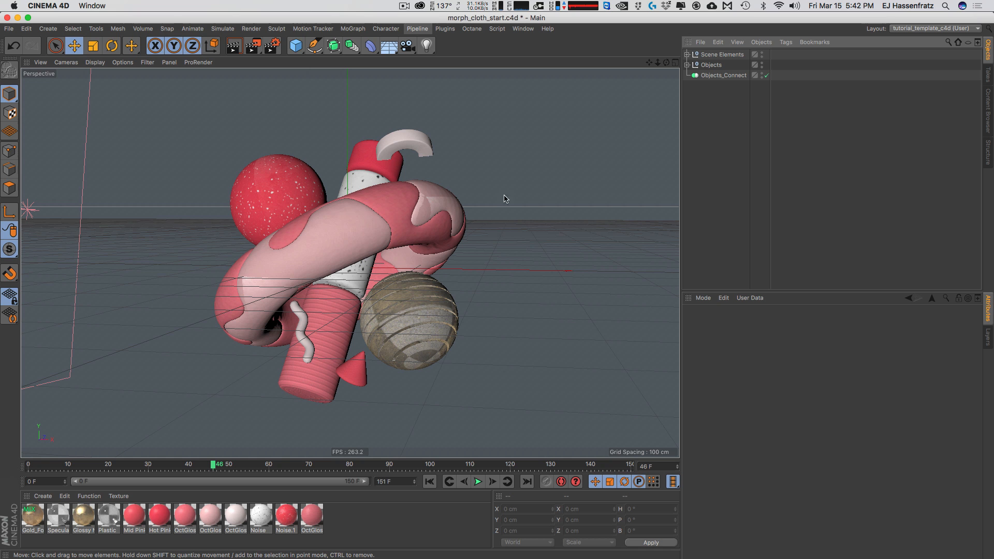
Step: Add a sphere at the scene centre and enlarge it to about 536 cm across, enclosing all the objects
{"action": "left_click", "coordinate": [294, 49]}
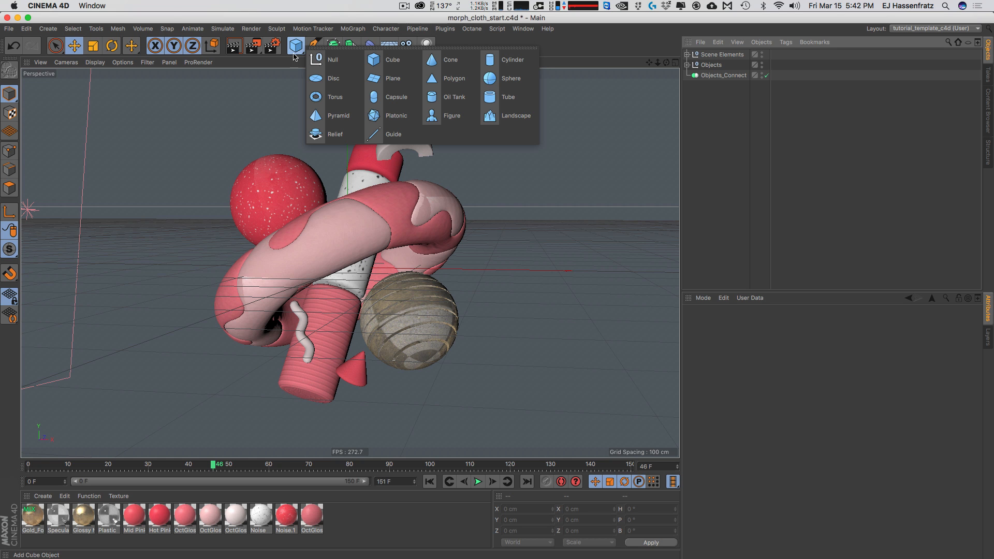
{"action": "left_click", "coordinate": [499, 78]}
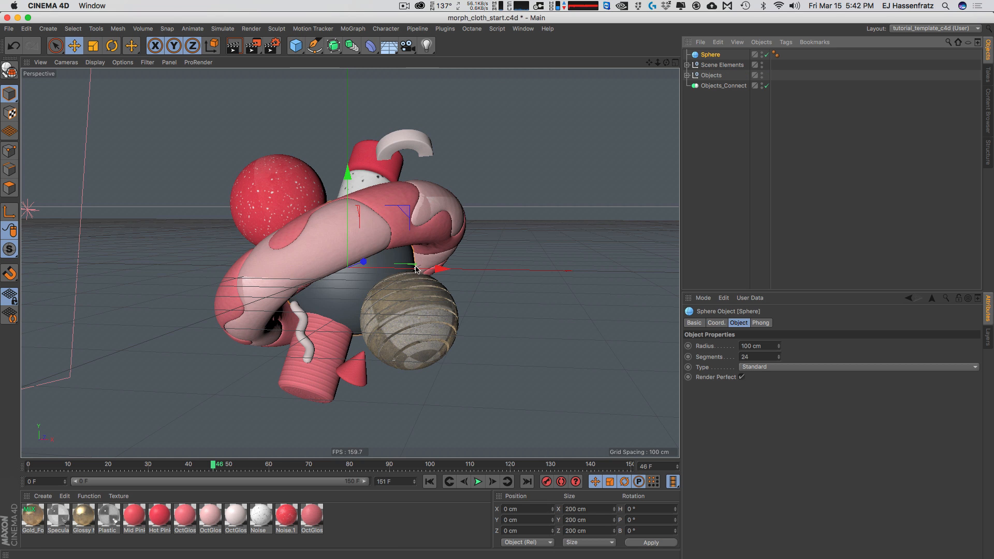
{"action": "left_click_drag", "start_coordinate": [450, 268], "coordinate": [533, 270]}
Step: Enable X-Ray for the enclosing sphere
{"action": "left_click", "coordinate": [716, 322]}
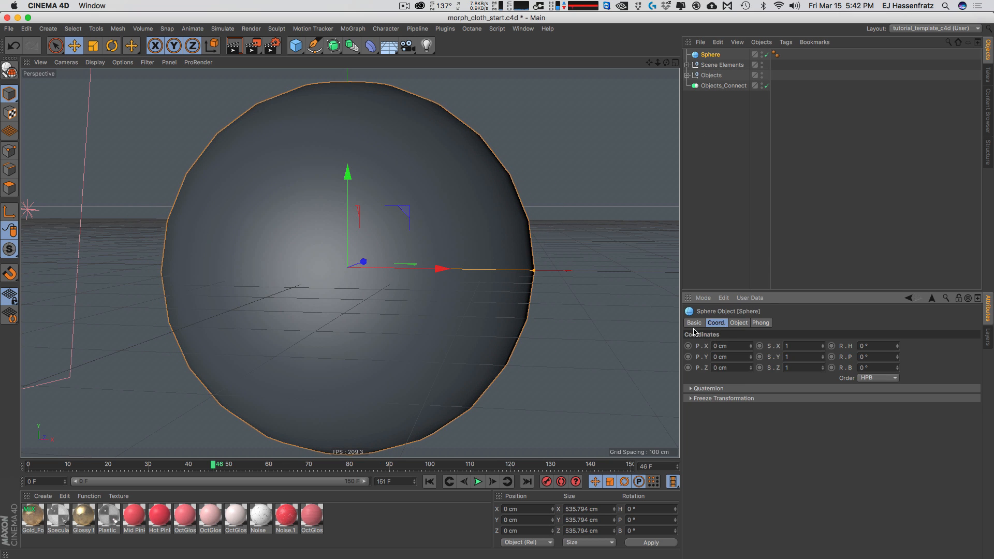
{"action": "left_click", "coordinate": [694, 323]}
{"action": "left_click", "coordinate": [752, 416]}
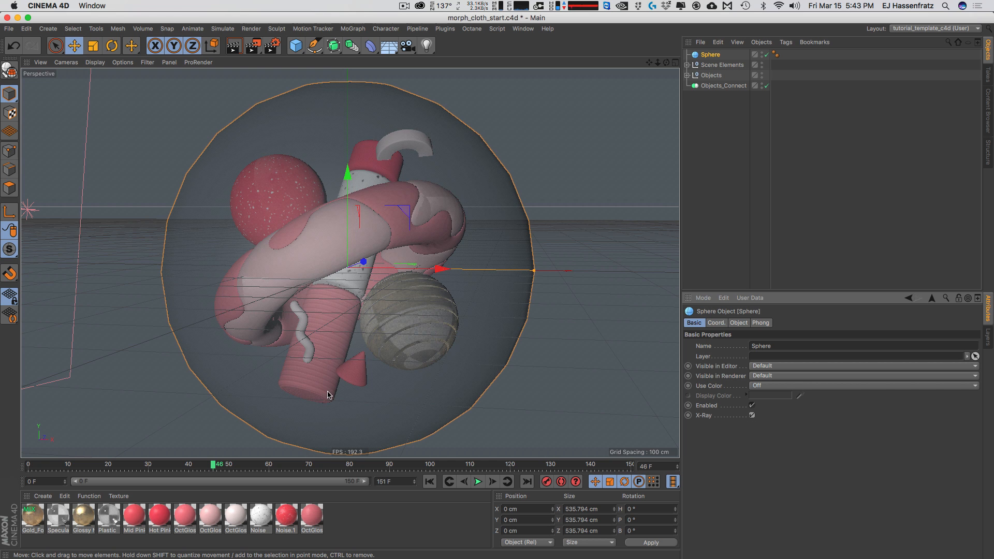
Step: Check the sphere's coverage in the four-view layout and enlarge it to about 549 cm across
{"action": "middle_click", "coordinate": [667, 78]}
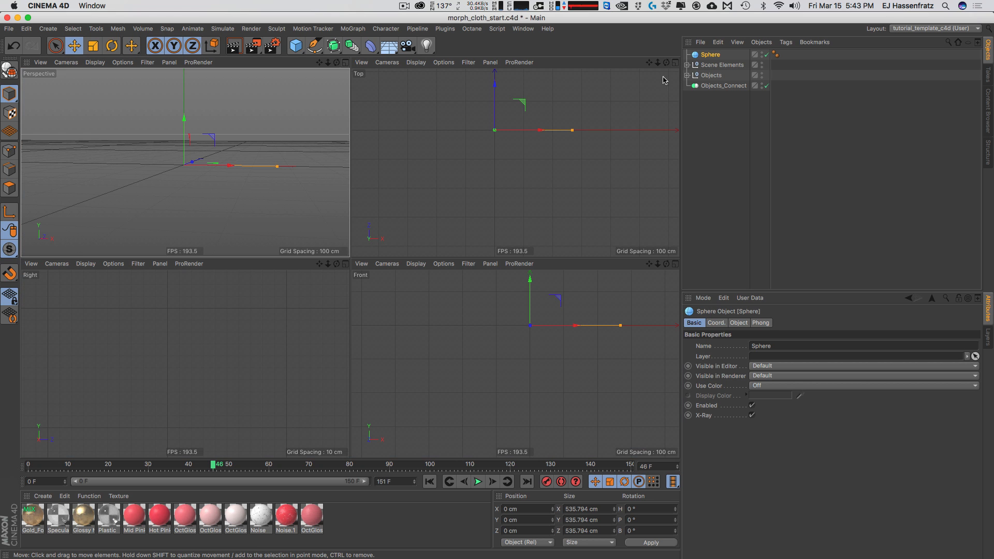
{"action": "left_click_drag", "start_coordinate": [648, 62], "coordinate": [650, 83]}
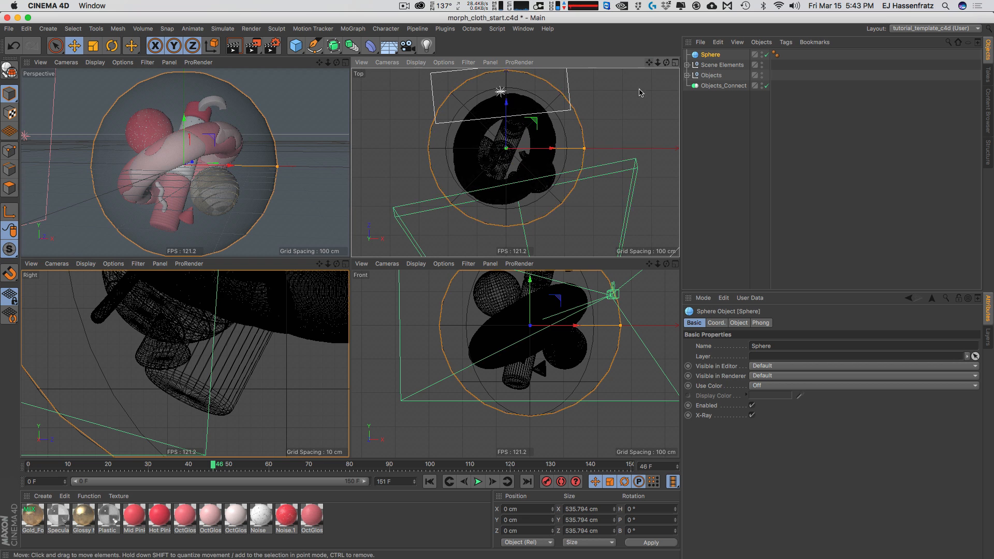
{"action": "scroll", "coordinate": [258, 321], "scroll_direction": "down", "scroll_amount": 10}
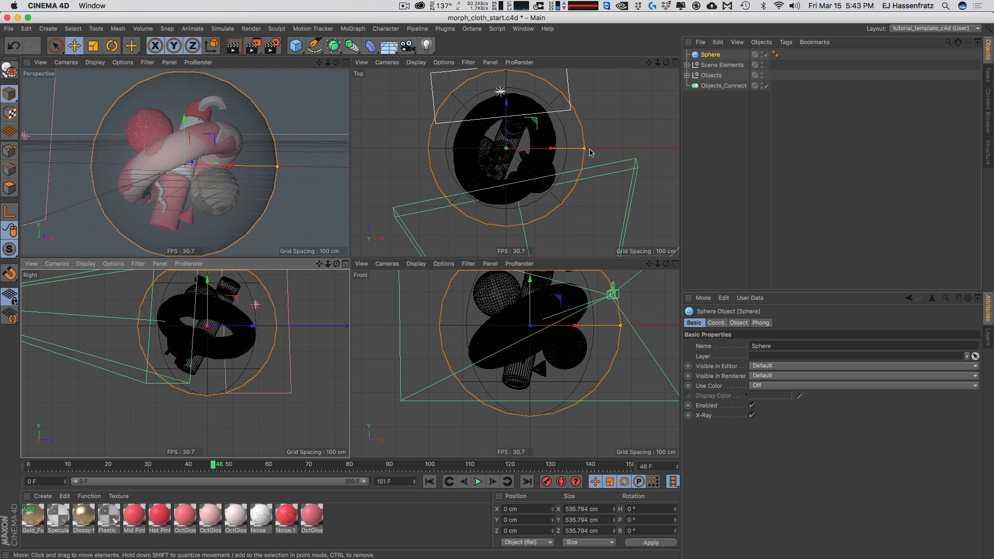
{"action": "left_click_drag", "start_coordinate": [585, 149], "coordinate": [588, 149]}
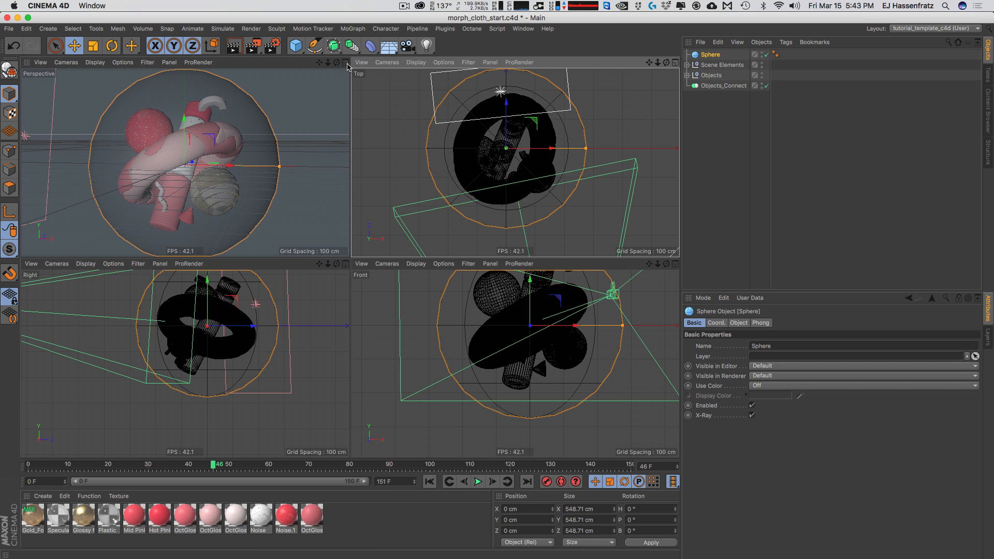
{"action": "key", "text": "F1"}
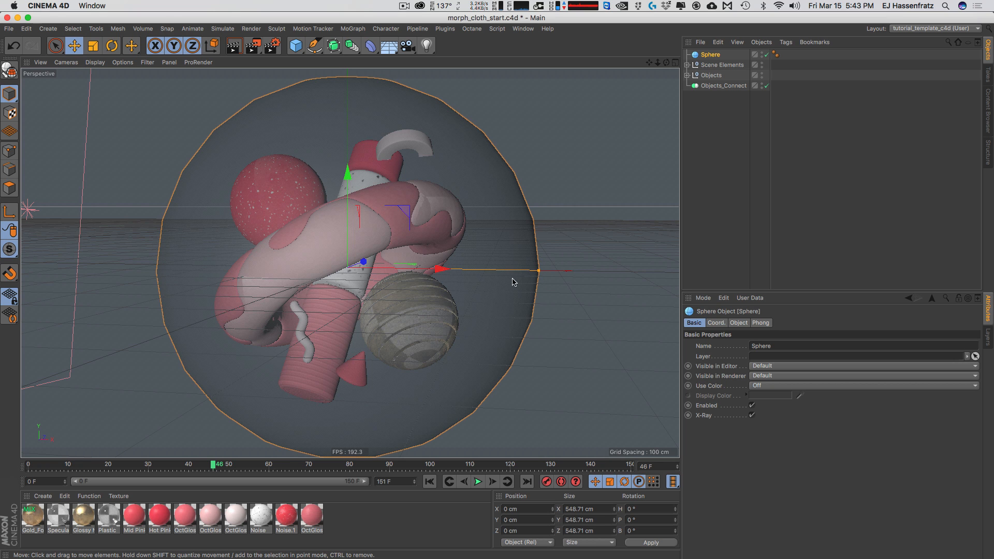
Step: Switch the perspective view to Quick Shading (Lines) and examine the polygon layout at the sphere's poles
{"action": "scroll", "coordinate": [403, 242], "scroll_direction": "down", "scroll_amount": 1}
{"action": "scroll", "coordinate": [402, 243], "scroll_direction": "down", "scroll_amount": 1}
{"action": "middle_click_drag", "start_coordinate": [402, 242], "coordinate": [393, 242], "text": "alt"}
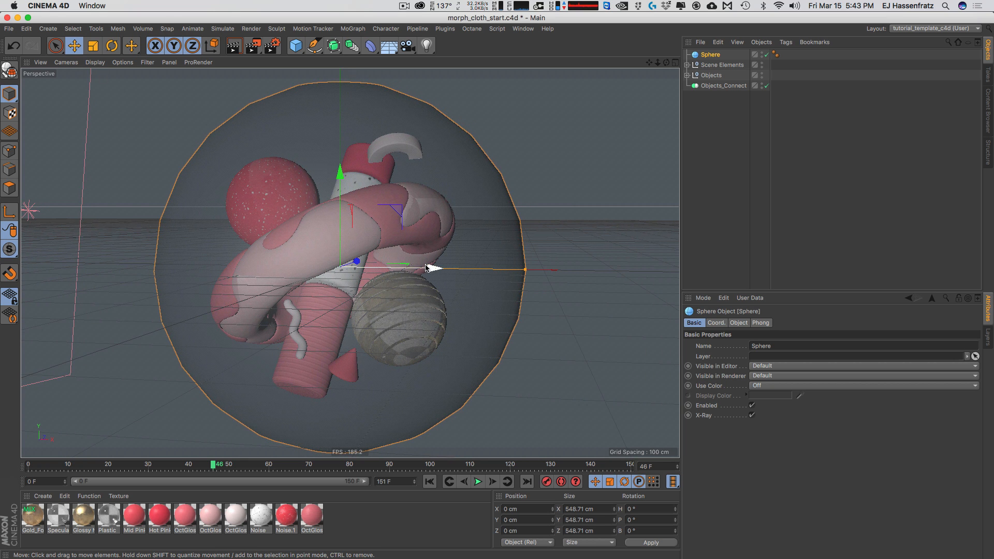
{"action": "key", "text": "n"}
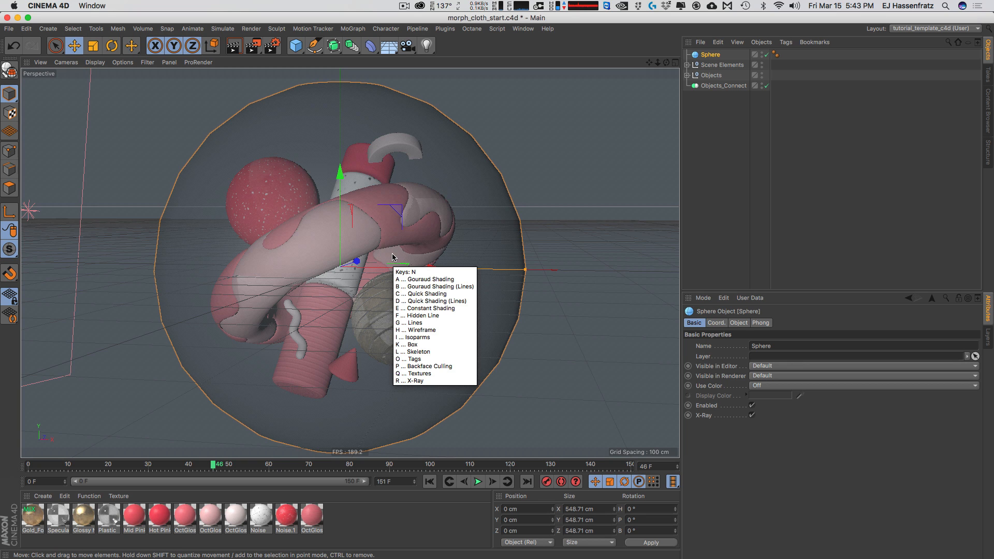
{"action": "key", "text": "d"}
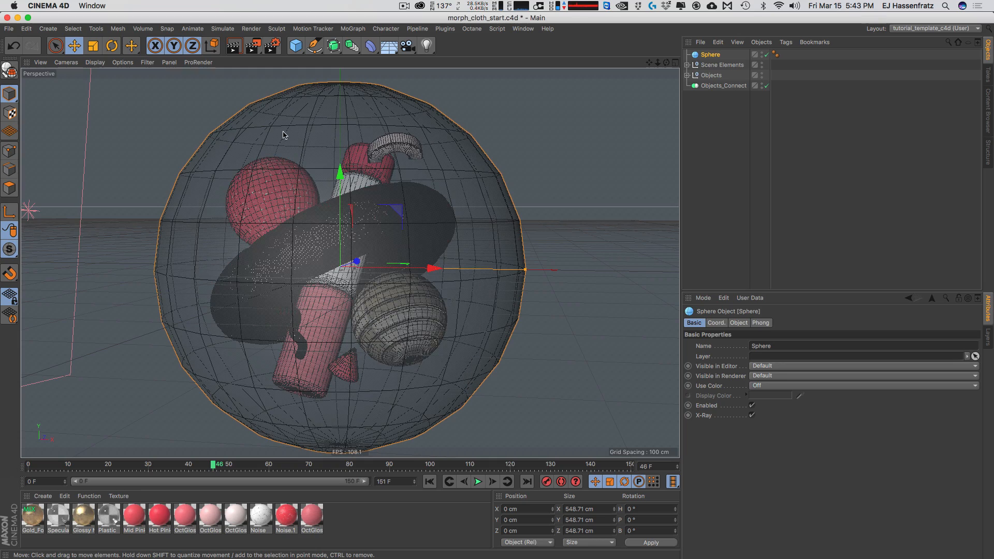
{"action": "left_click_drag", "start_coordinate": [323, 117], "coordinate": [352, 116], "text": "alt"}
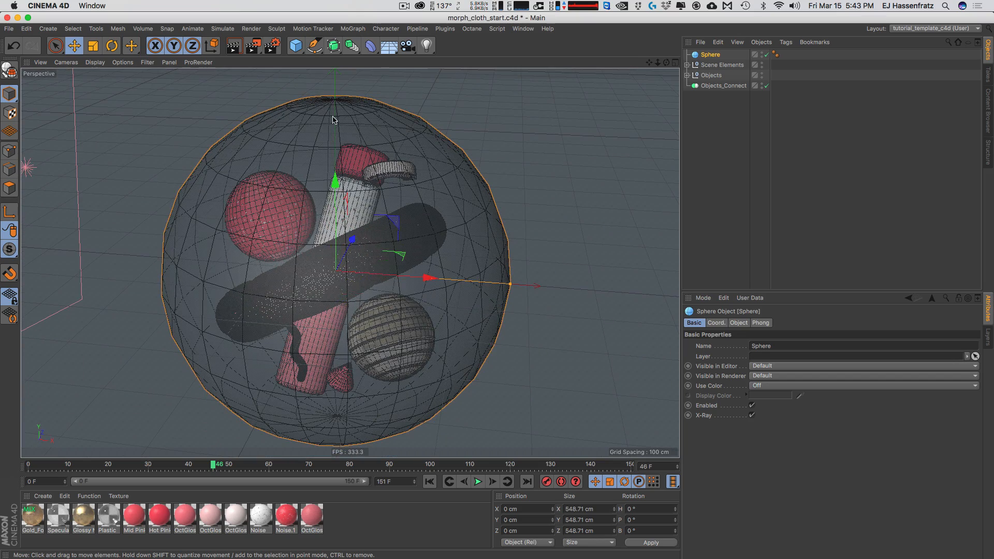
{"action": "left_click_drag", "start_coordinate": [315, 259], "coordinate": [316, 217], "text": "alt"}
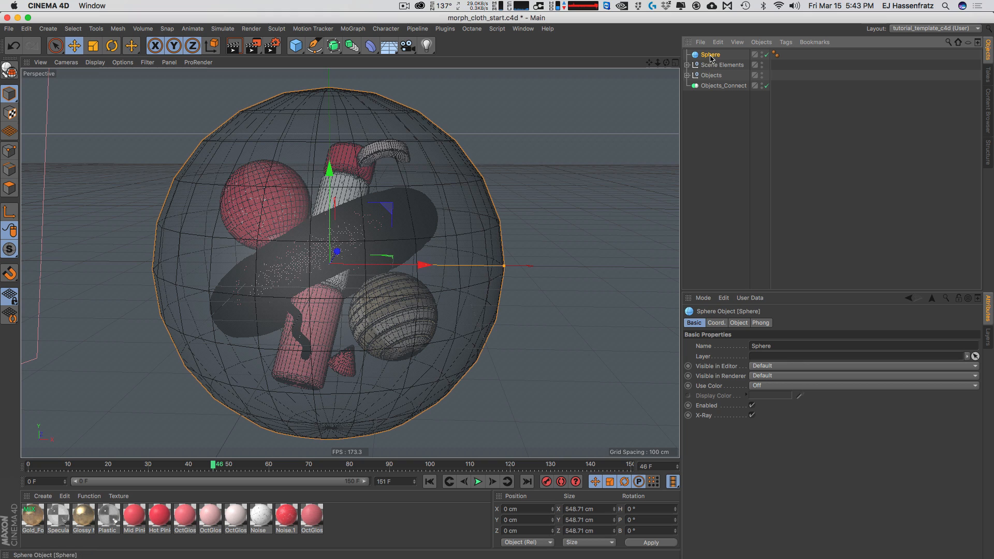
Step: Change the enclosing sphere's type to Hexahedron
{"action": "left_click", "coordinate": [716, 322]}
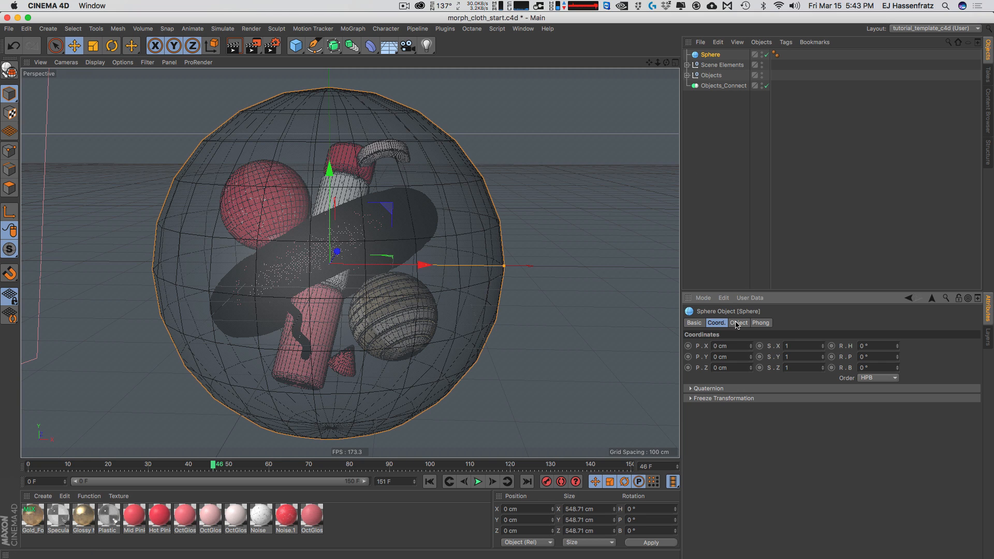
{"action": "left_click", "coordinate": [738, 322]}
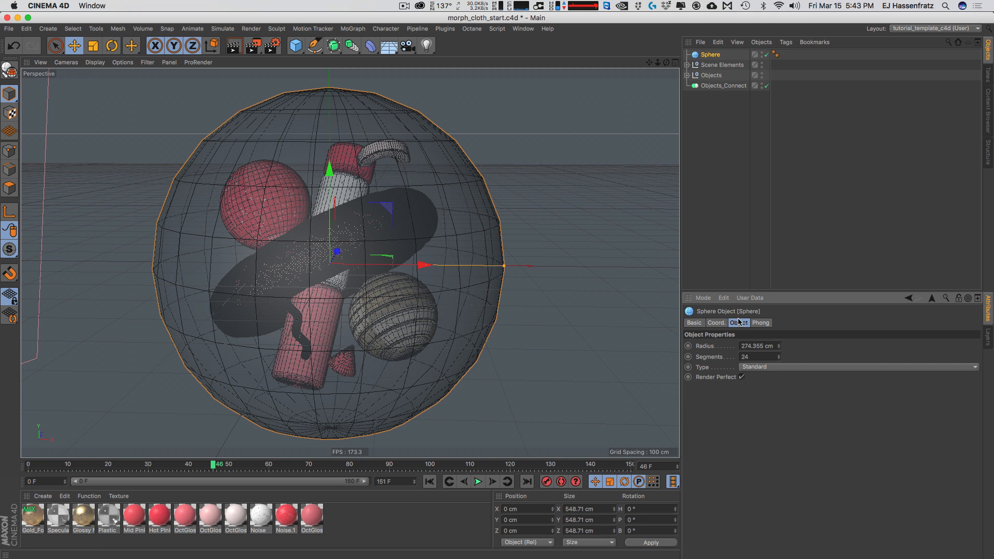
{"action": "left_click", "coordinate": [758, 367]}
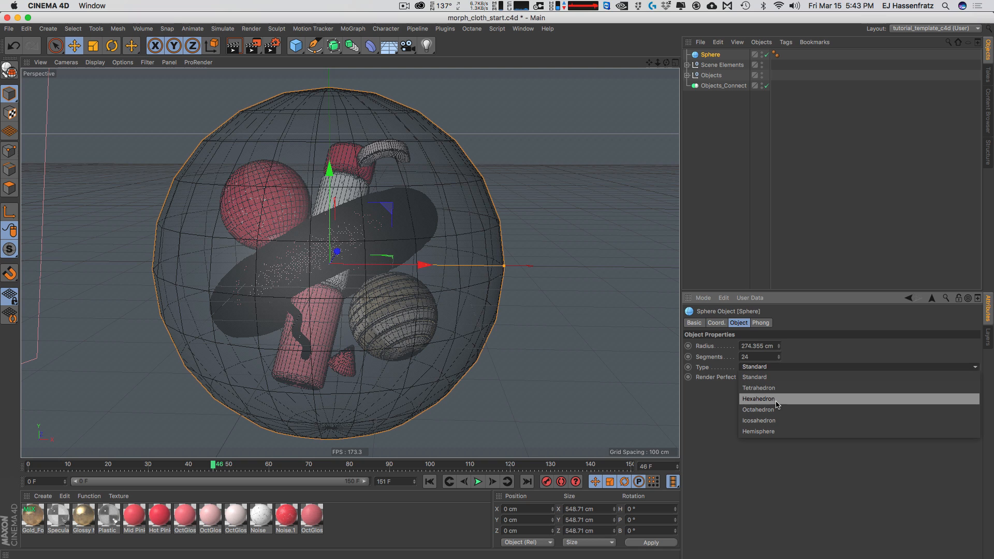
{"action": "left_click", "coordinate": [798, 402]}
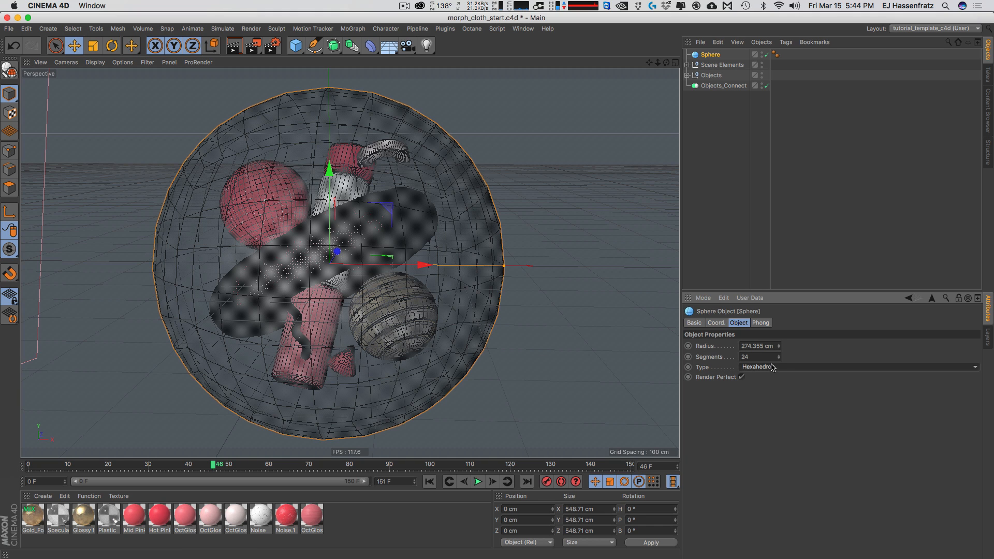
Step: Raise the enclosing sphere's segments to 58 and return the perspective view to Gouraud Shading
{"action": "mouse_move", "coordinate": [779, 357]}
{"action": "left_mouse_down"}
{"action": "mouse_move", "coordinate": [782, 349]}
{"action": "mouse_move", "coordinate": [780, 359]}
{"action": "left_mouse_up"}
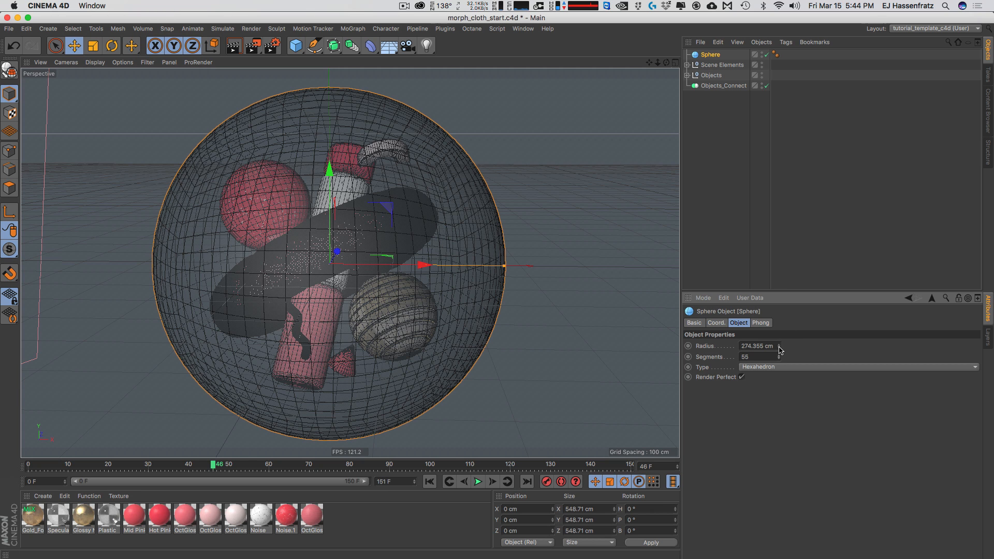
{"action": "left_click_drag", "start_coordinate": [778, 355], "coordinate": [780, 354]}
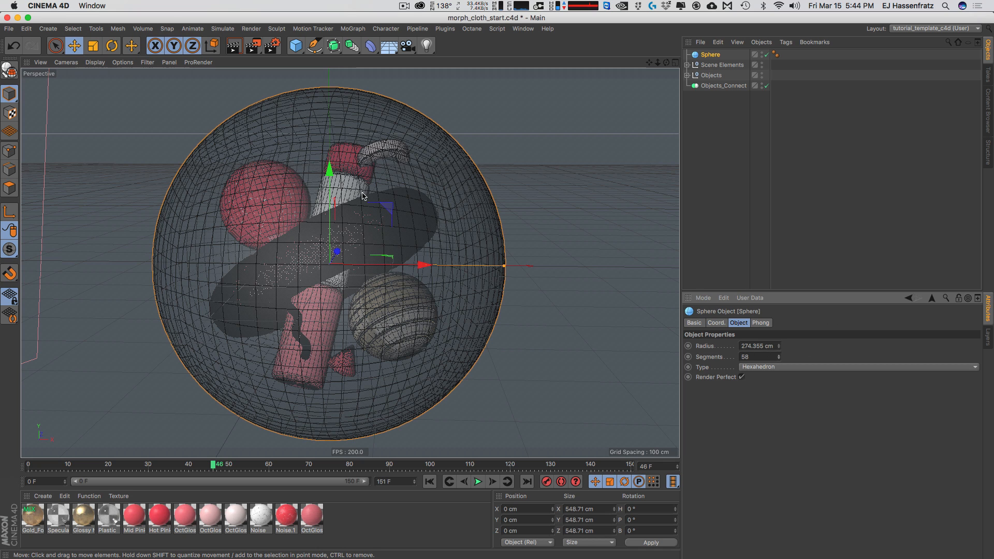
{"action": "left_click", "coordinate": [94, 62]}
{"action": "left_click", "coordinate": [100, 77]}
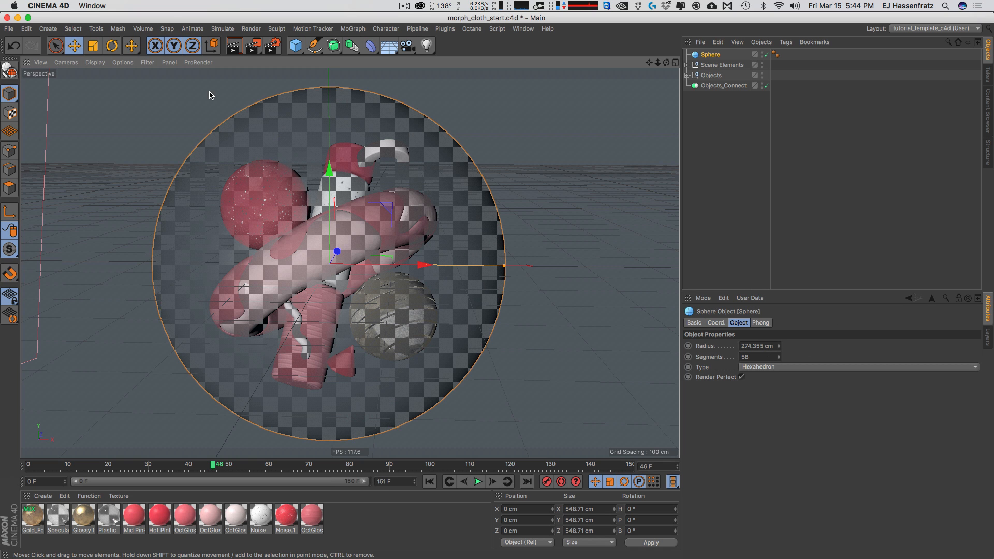
Step: Move the enclosing sphere below Objects_Connect in the object hierarchy and add a Cloth simulation tag to it
{"action": "left_click_drag", "start_coordinate": [710, 54], "coordinate": [727, 153]}
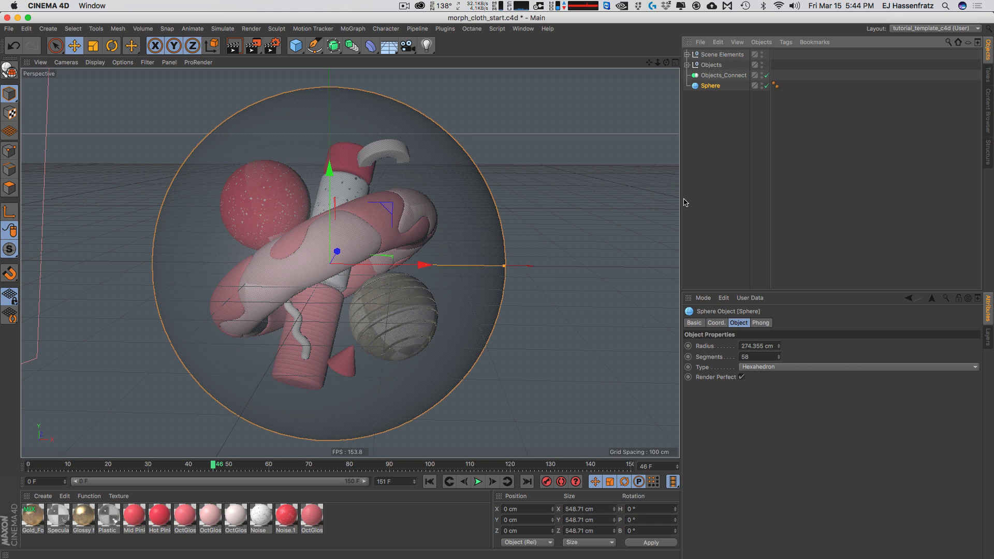
{"action": "right_click", "coordinate": [709, 89]}
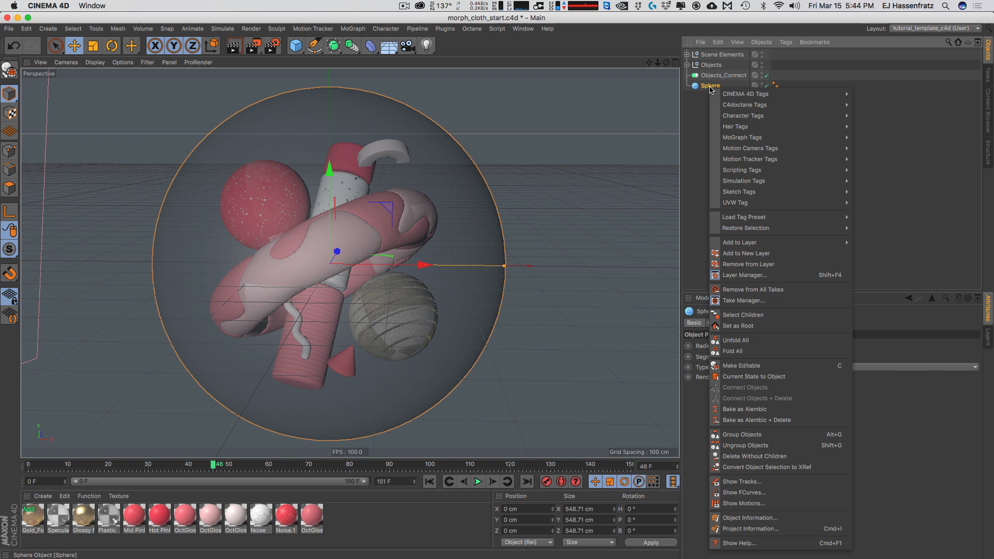
{"action": "mouse_move", "coordinate": [826, 181]}
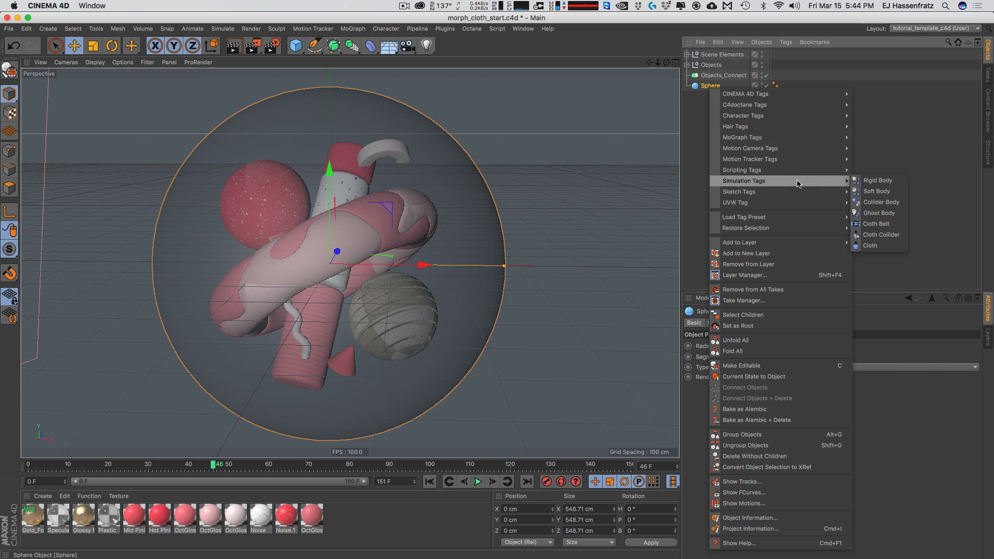
{"action": "left_click", "coordinate": [873, 246]}
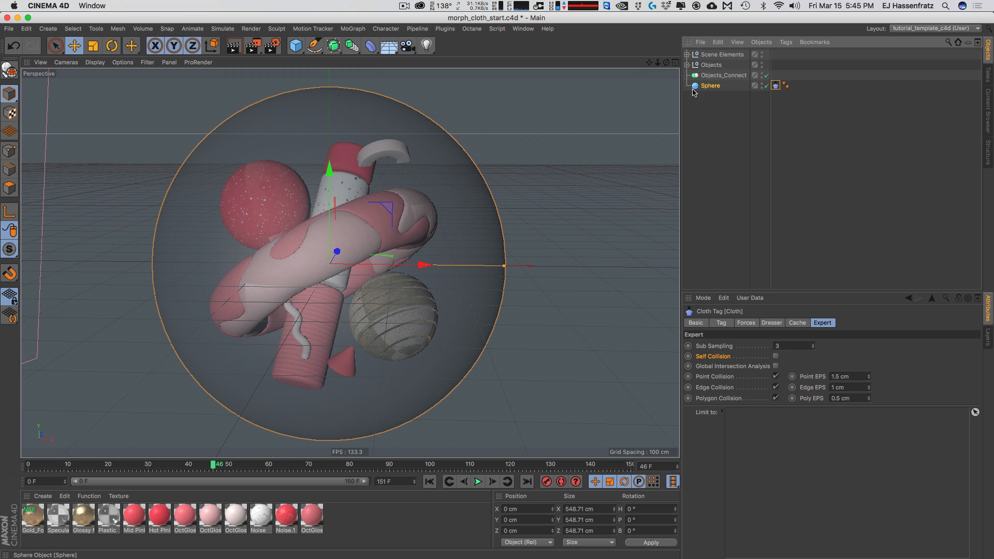
Step: Examine the individual child objects inside the Objects group and the tags that could be added to the Tube
{"action": "left_click", "coordinate": [707, 65]}
{"action": "left_click", "coordinate": [687, 65]}
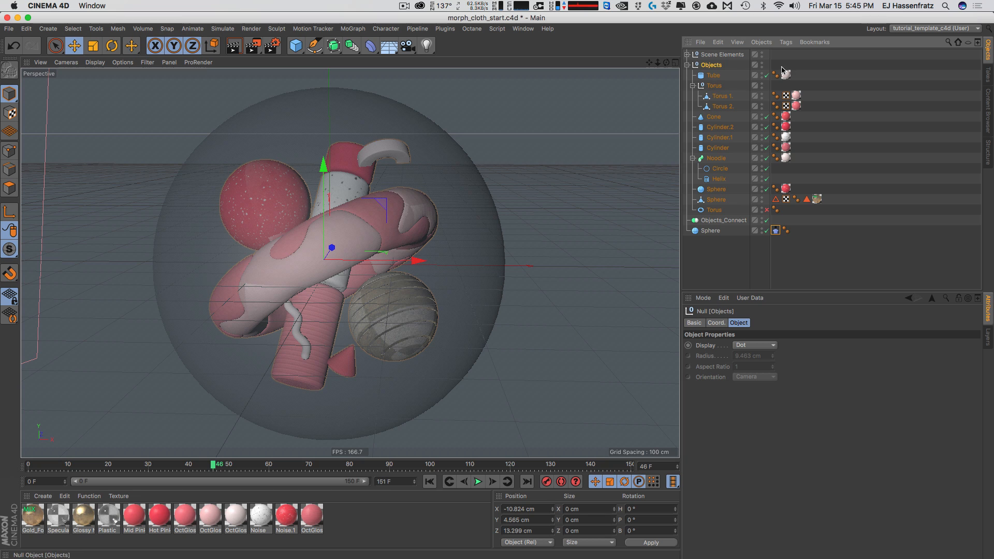
{"action": "right_click", "coordinate": [713, 77]}
{"action": "mouse_move", "coordinate": [800, 173]}
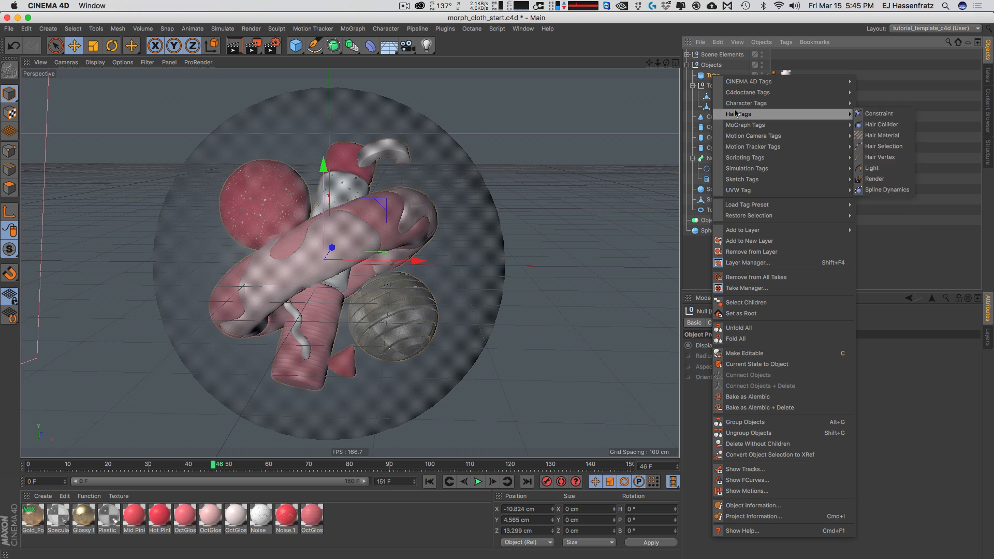
{"action": "left_click", "coordinate": [707, 249]}
{"action": "left_click", "coordinate": [735, 68]}
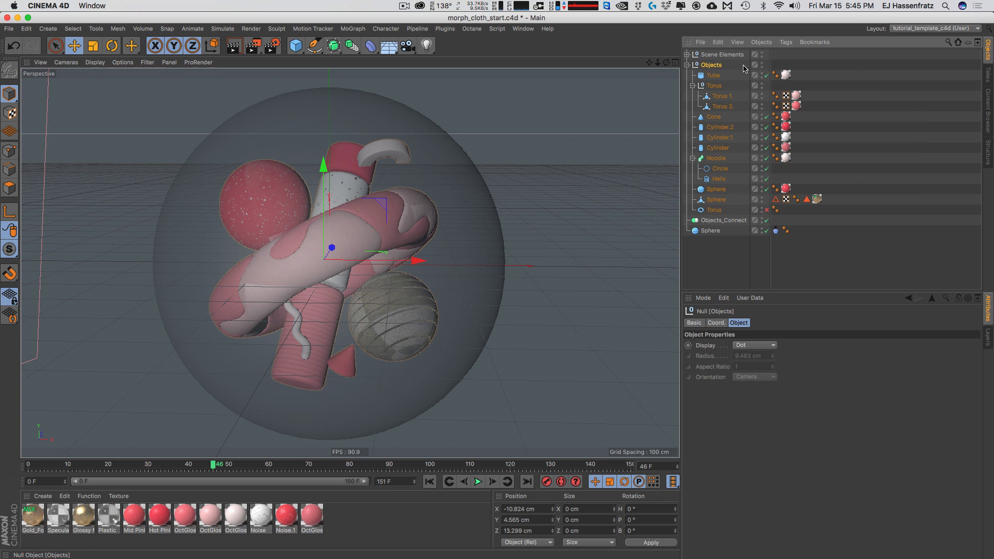
{"action": "left_click", "coordinate": [688, 65]}
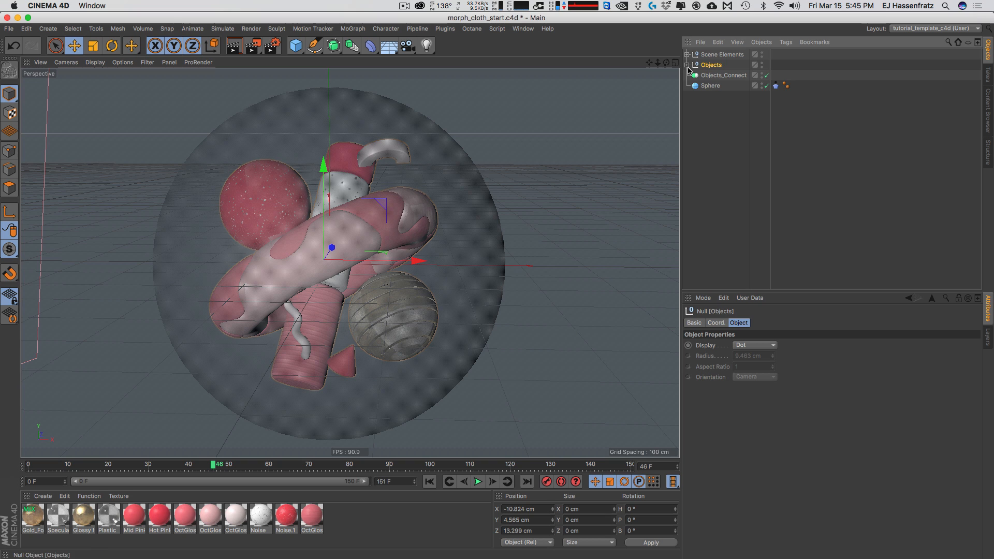
Step: Review Objects_Connect's settings, try out a new Connect object with Weld turned off, and delete that new object
{"action": "left_click", "coordinate": [721, 76]}
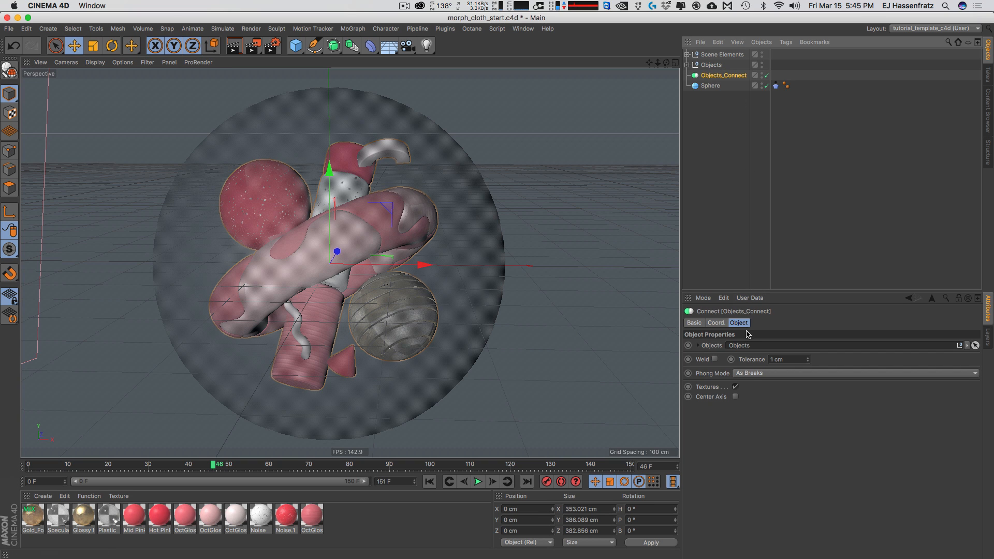
{"action": "left_click_drag", "start_coordinate": [336, 48], "coordinate": [482, 75]}
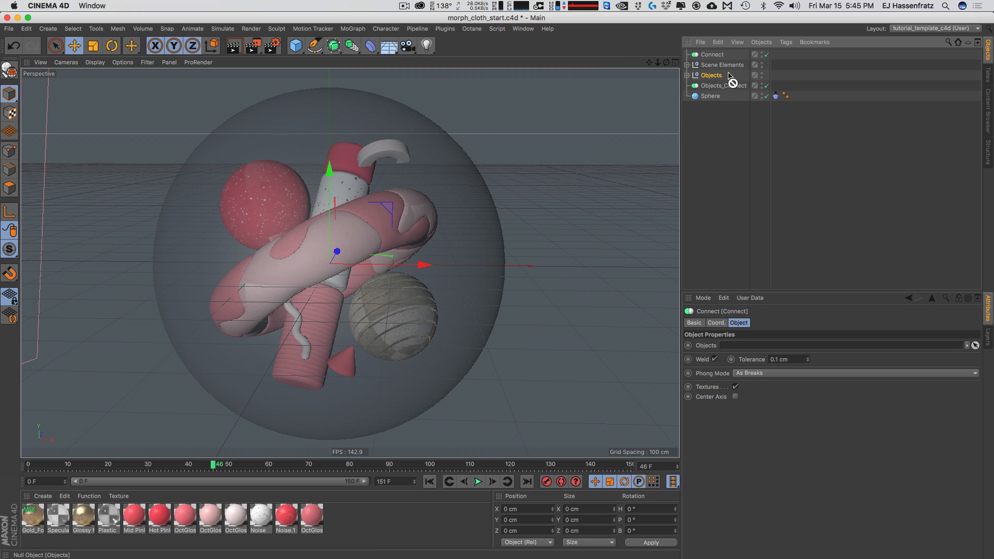
{"action": "left_click_drag", "start_coordinate": [714, 77], "coordinate": [722, 334]}
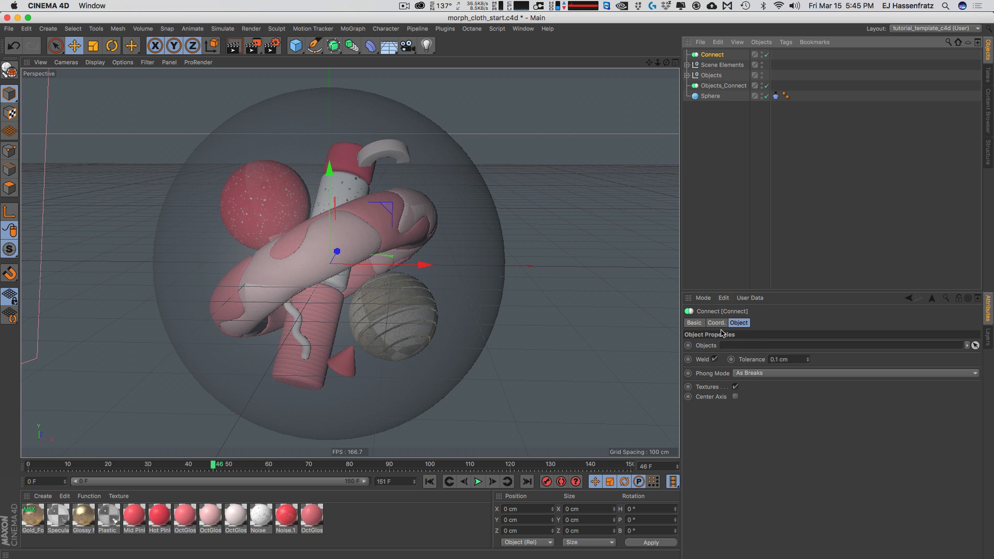
{"action": "left_click", "coordinate": [715, 359]}
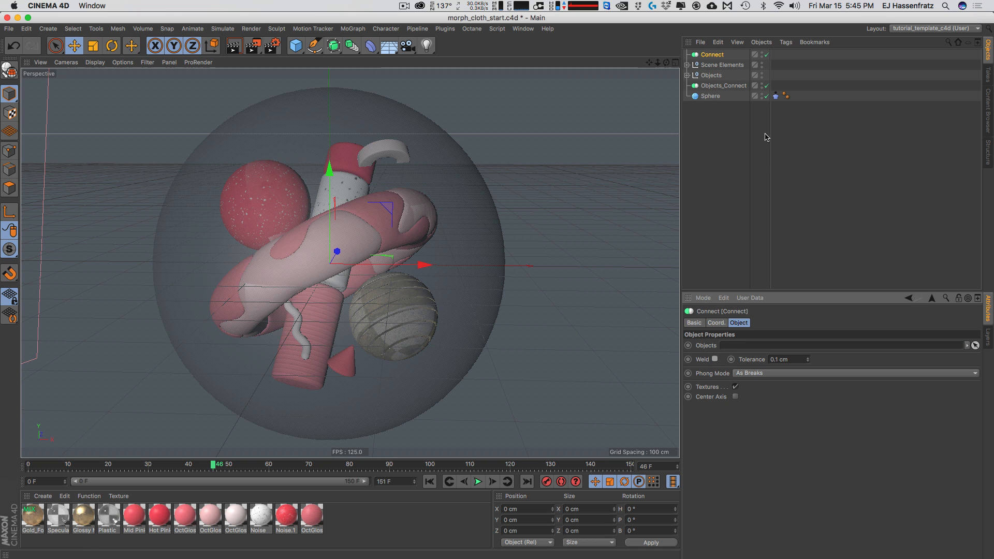
{"action": "key", "text": "Delete"}
Step: Add a Cloth Collider simulation tag to the Objects_Connect object
{"action": "left_click", "coordinate": [712, 77]}
{"action": "left_click_drag", "start_coordinate": [709, 67], "coordinate": [746, 348]}
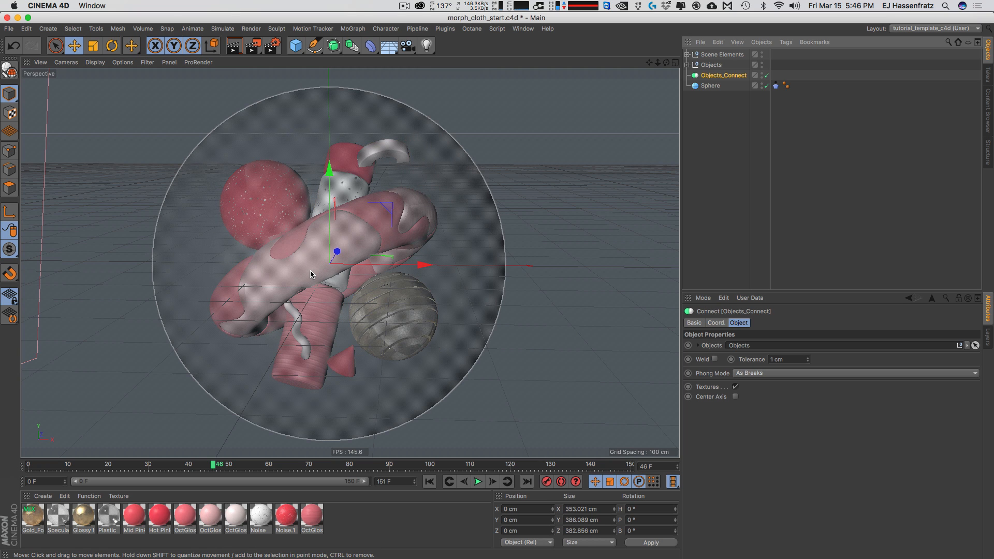
{"action": "right_click", "coordinate": [732, 76]}
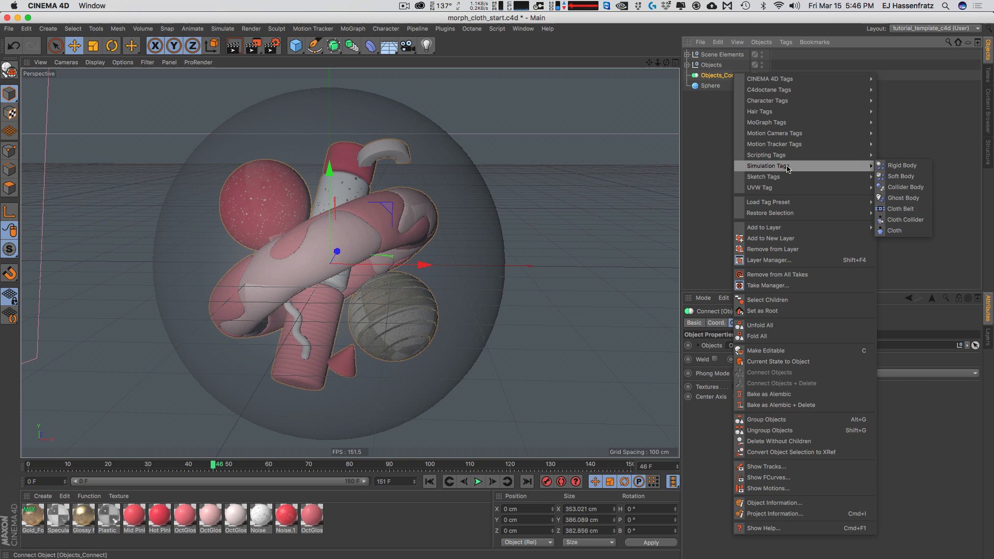
{"action": "left_click", "coordinate": [905, 219]}
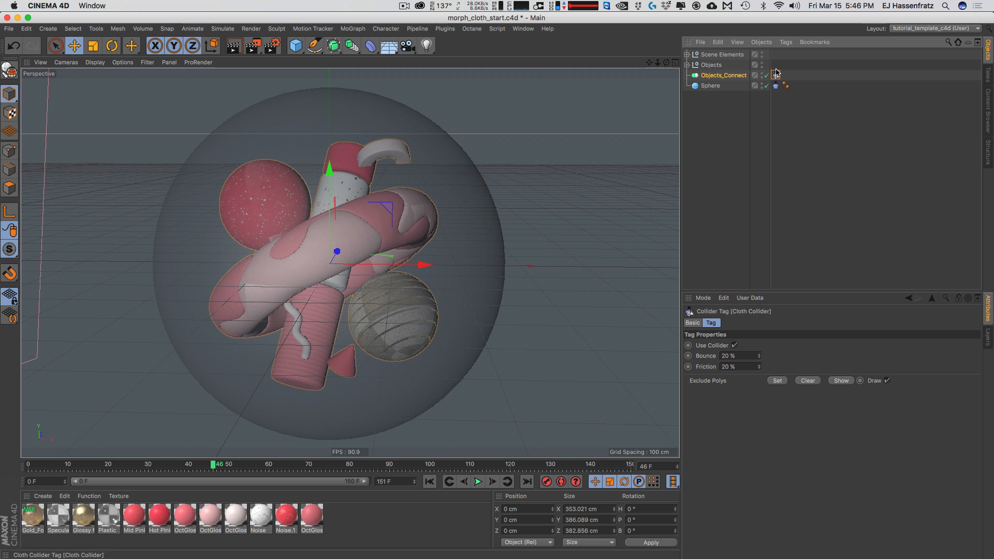
Step: Open the Forces settings of the sphere's Cloth tag, test-play the simulation, and return to frame 0
{"action": "left_click", "coordinate": [687, 65]}
{"action": "left_click", "coordinate": [710, 86]}
{"action": "left_click", "coordinate": [776, 86]}
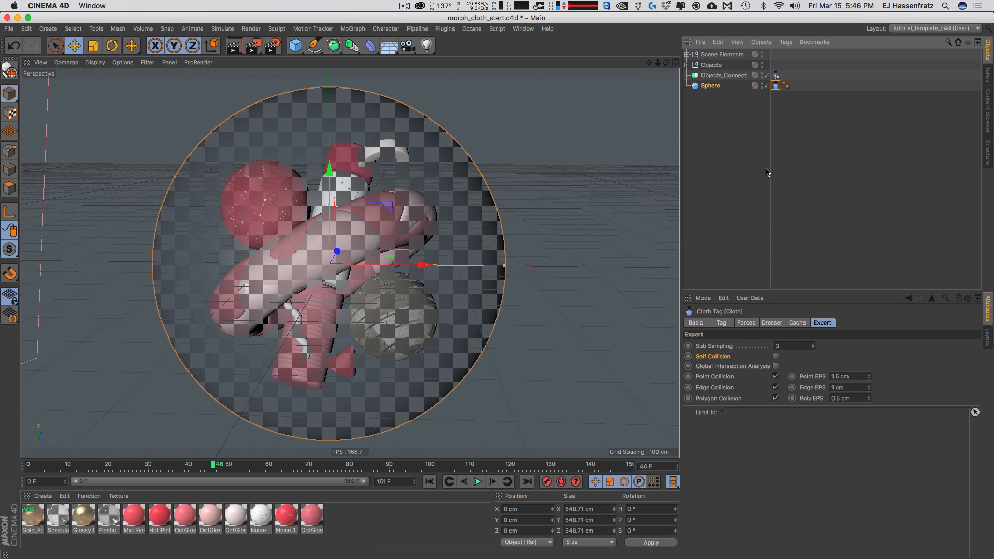
{"action": "left_click", "coordinate": [746, 323]}
{"action": "left_click", "coordinate": [429, 481]}
{"action": "left_click", "coordinate": [478, 481]}
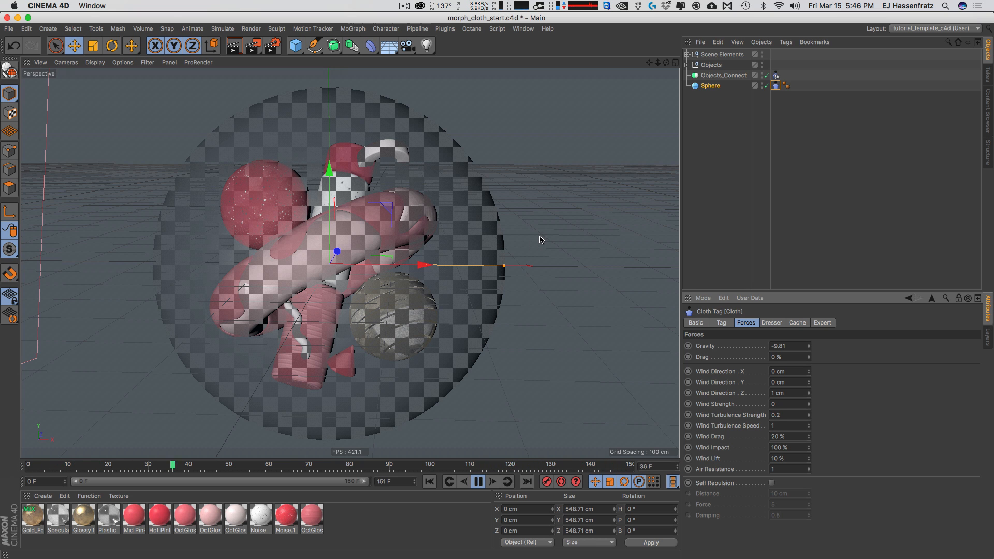
{"action": "key", "text": "F8"}
{"action": "left_click", "coordinate": [429, 481]}
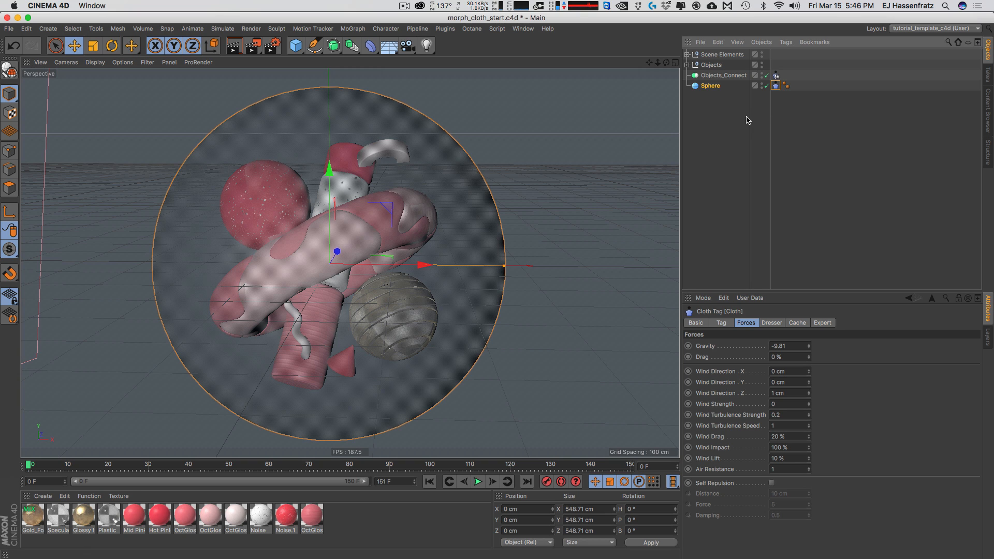
Step: Convert the parametric enclosing sphere into an editable polygon object
{"action": "left_click", "coordinate": [709, 86]}
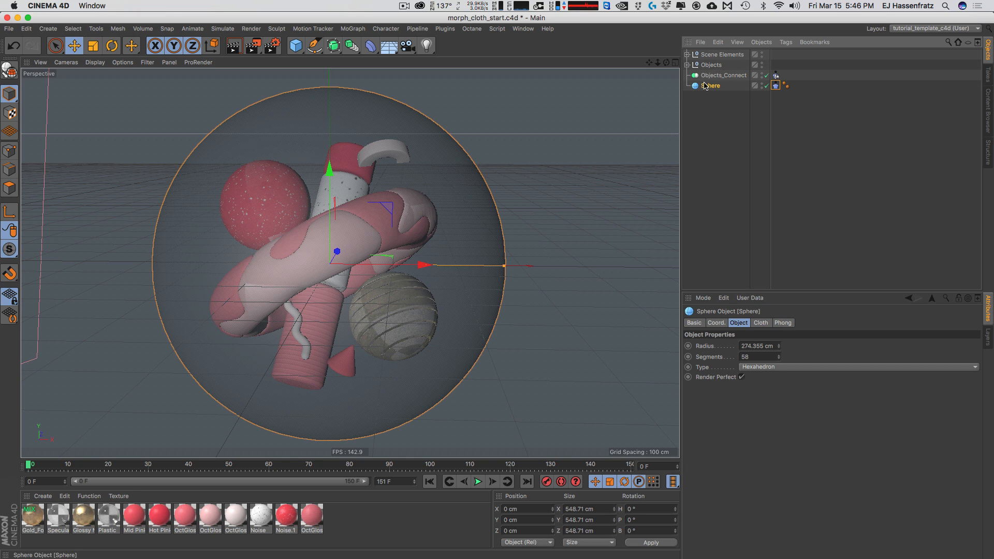
{"action": "left_click", "coordinate": [776, 85]}
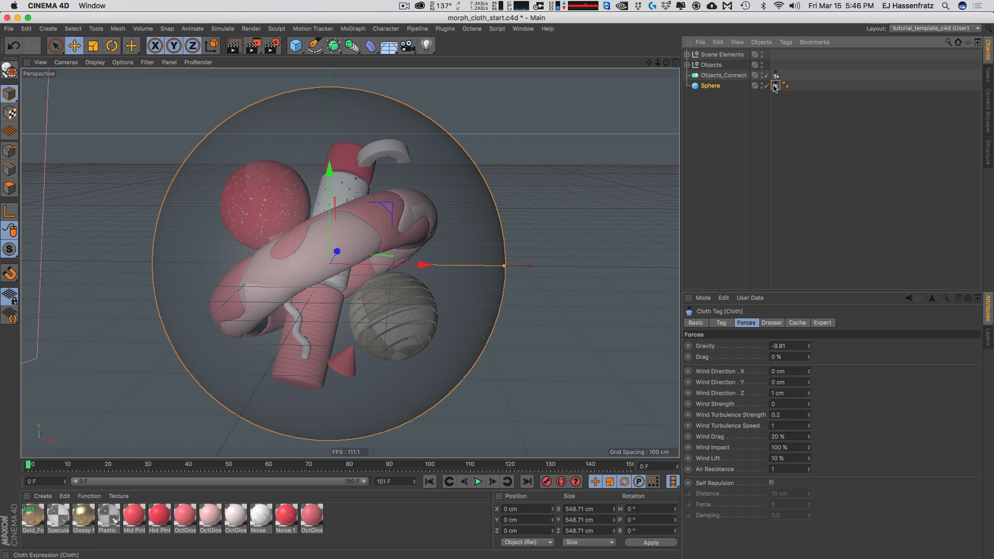
{"action": "left_click", "coordinate": [709, 86]}
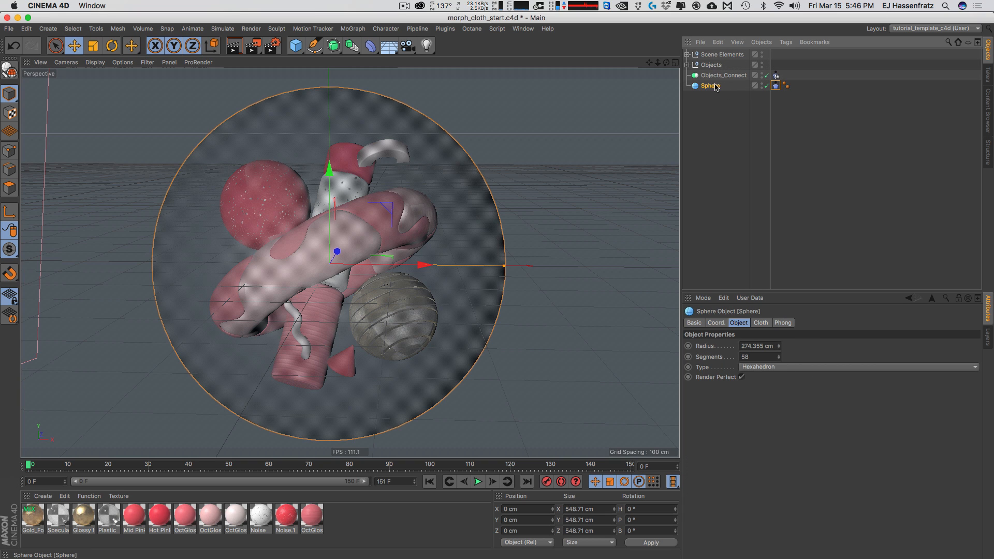
{"action": "key", "text": "c"}
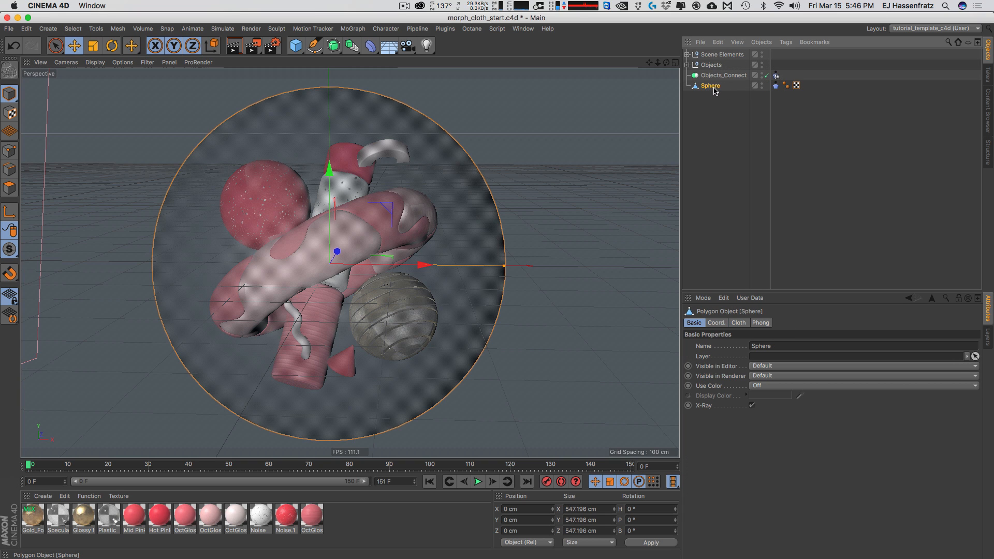
Step: Play the cloth simulation with the editable sphere to check its collision with the inner objects, and rewind to frame 0
{"action": "left_click", "coordinate": [775, 85]}
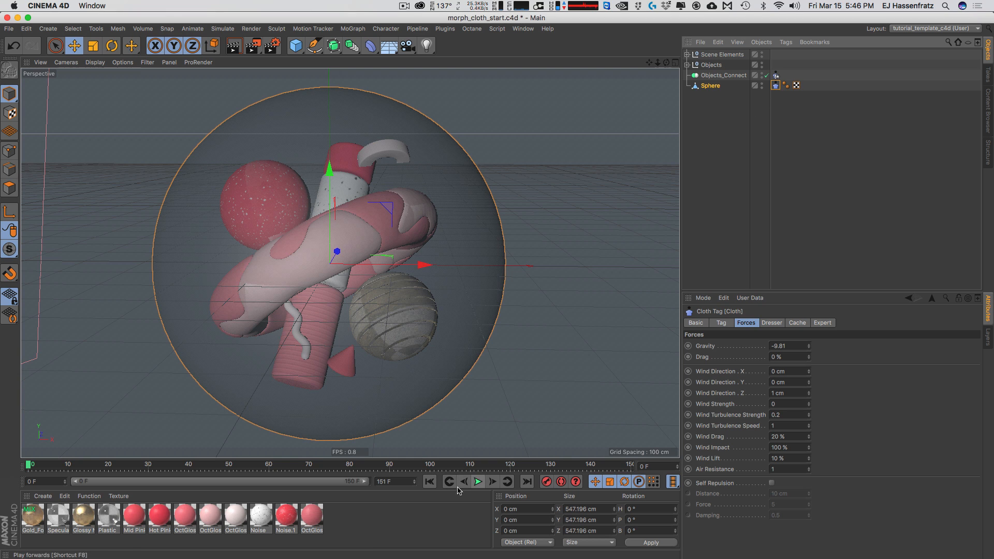
{"action": "left_click", "coordinate": [477, 482]}
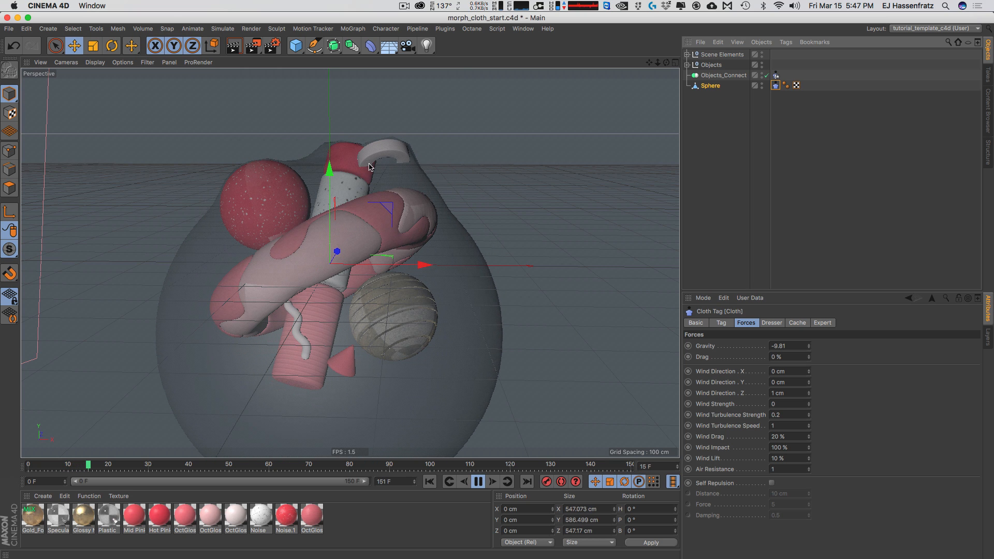
{"action": "key", "text": "F8"}
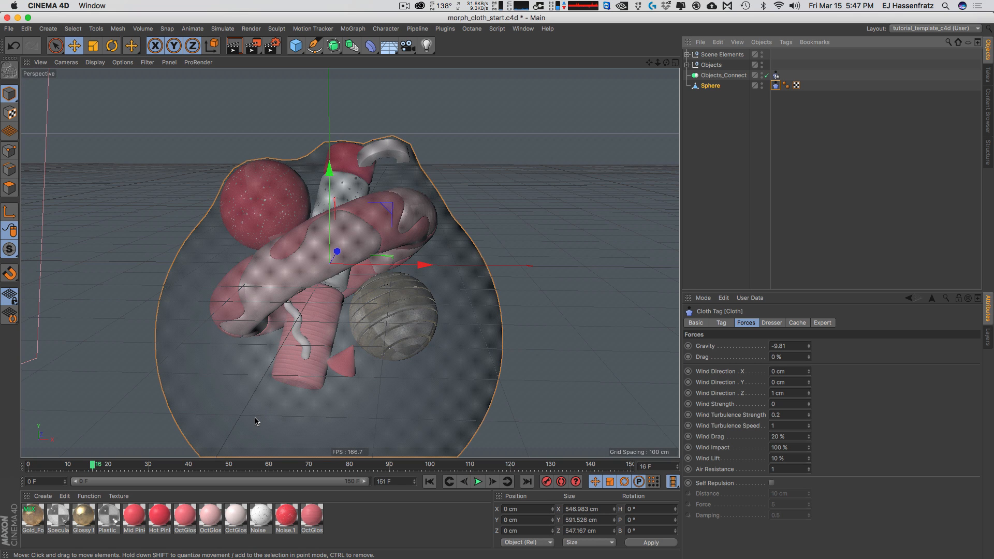
{"action": "left_click", "coordinate": [432, 487]}
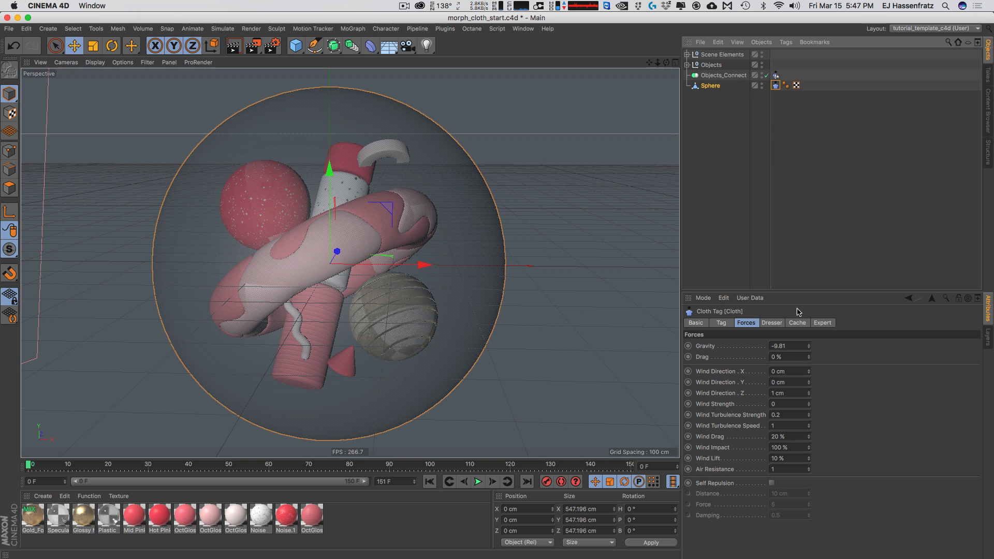
Step: Set the Cloth tag's Gravity to 0 and test-play the simulation before rewinding to frame 0
{"action": "left_click_drag", "start_coordinate": [735, 323], "coordinate": [728, 325]}
{"action": "left_click", "coordinate": [745, 325]}
{"action": "left_click", "coordinate": [777, 346]}
{"action": "type", "text": "0"}
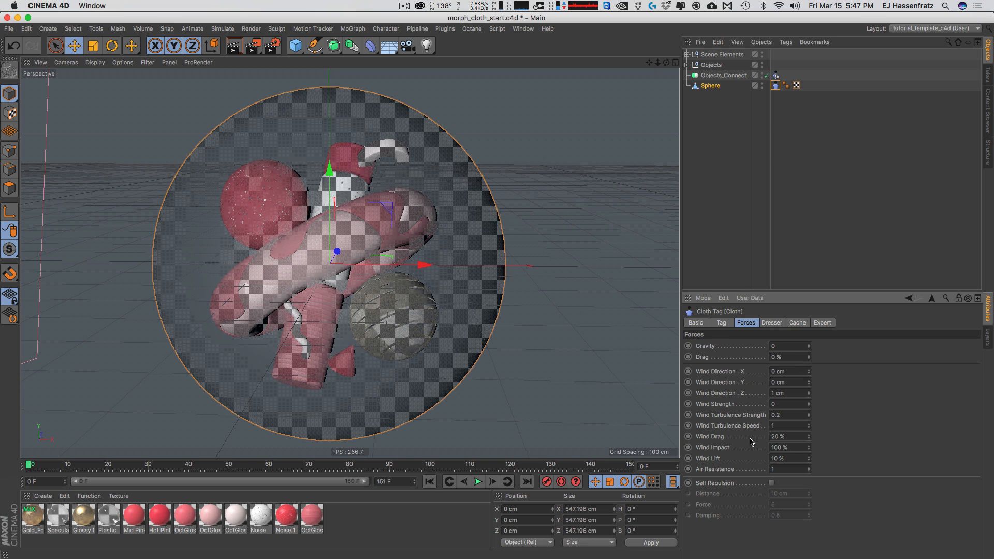
{"action": "left_click", "coordinate": [477, 481]}
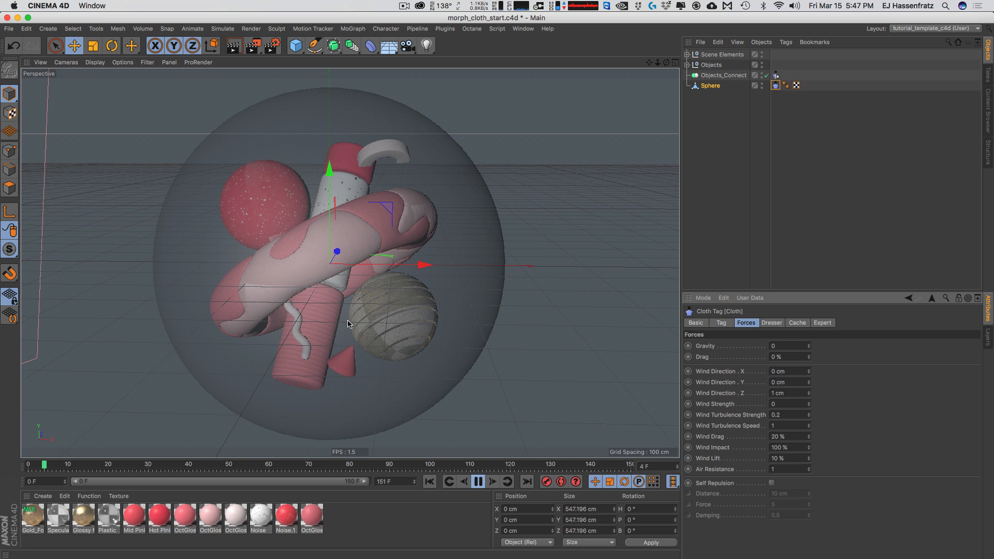
{"action": "key", "text": "F8"}
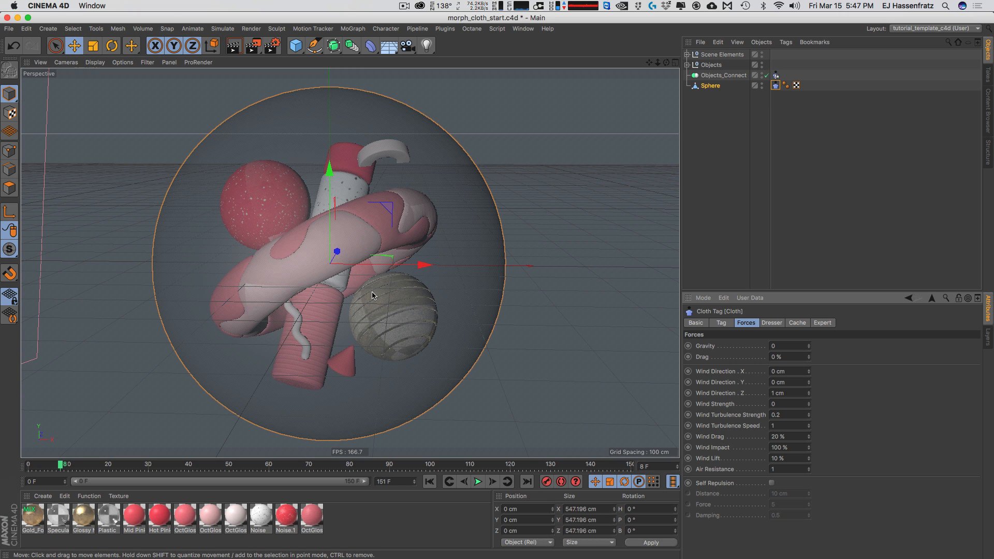
{"action": "left_click", "coordinate": [430, 482]}
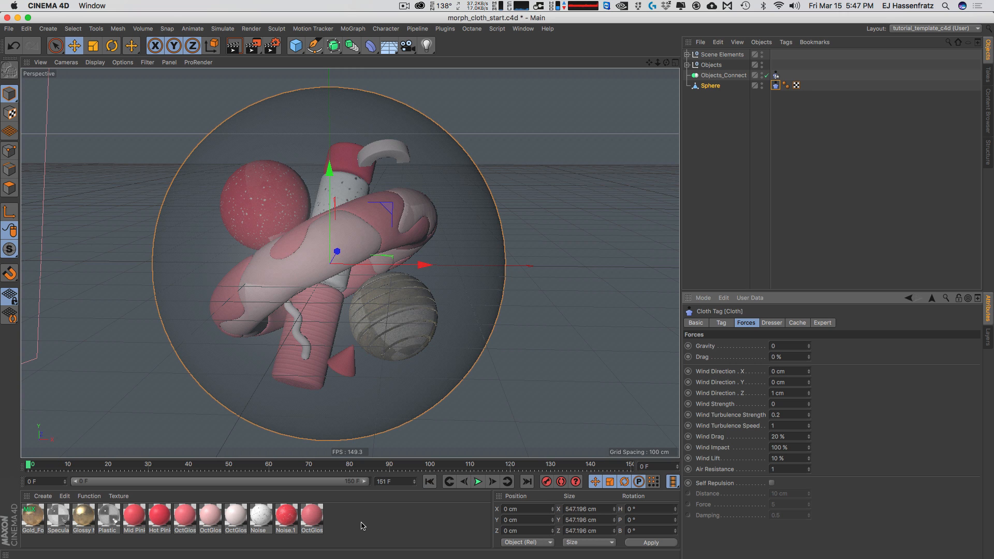
Step: Set the Cloth tag's Size to 60 % while viewing Gouraud Shading (Lines), and return the viewport to Gouraud Shading
{"action": "left_click", "coordinate": [723, 323]}
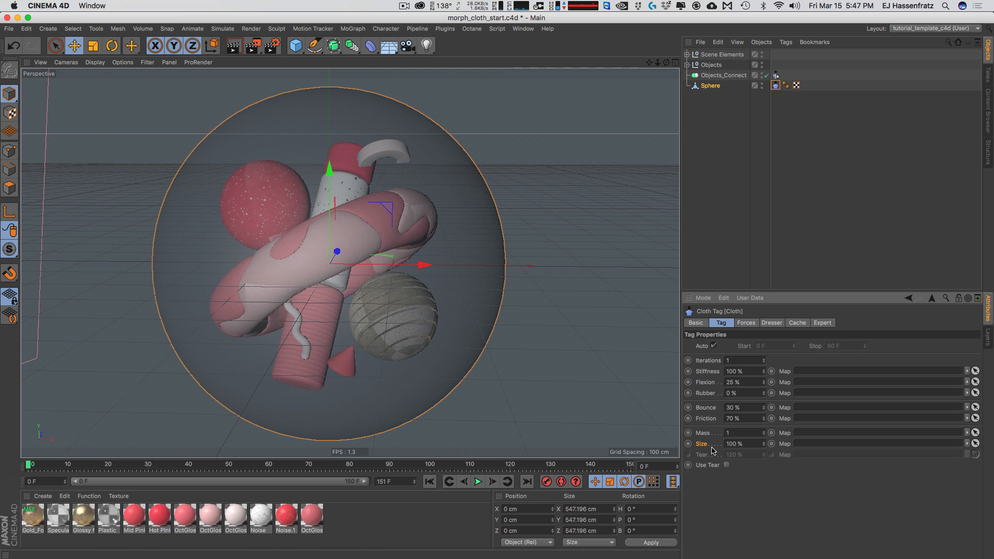
{"action": "left_click", "coordinate": [95, 63]}
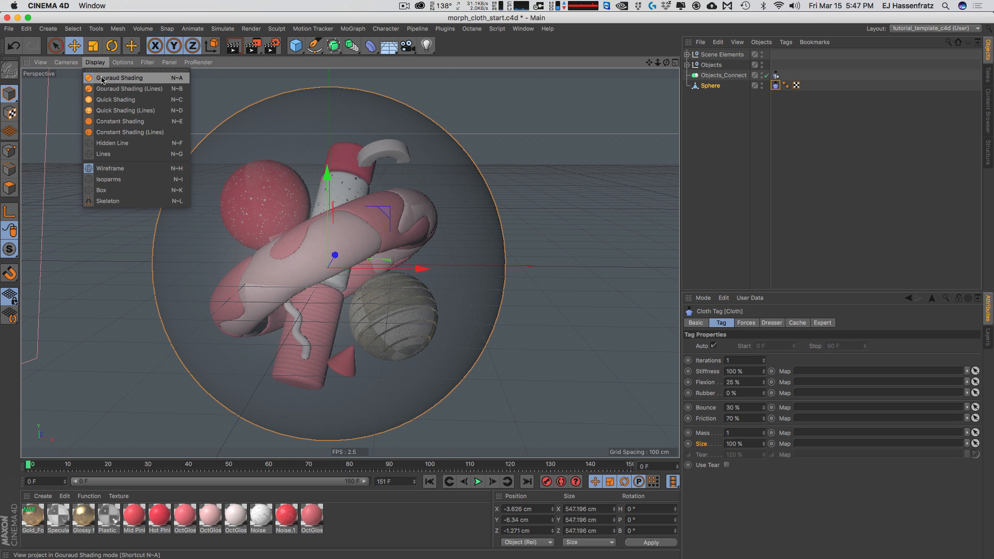
{"action": "left_click", "coordinate": [119, 89]}
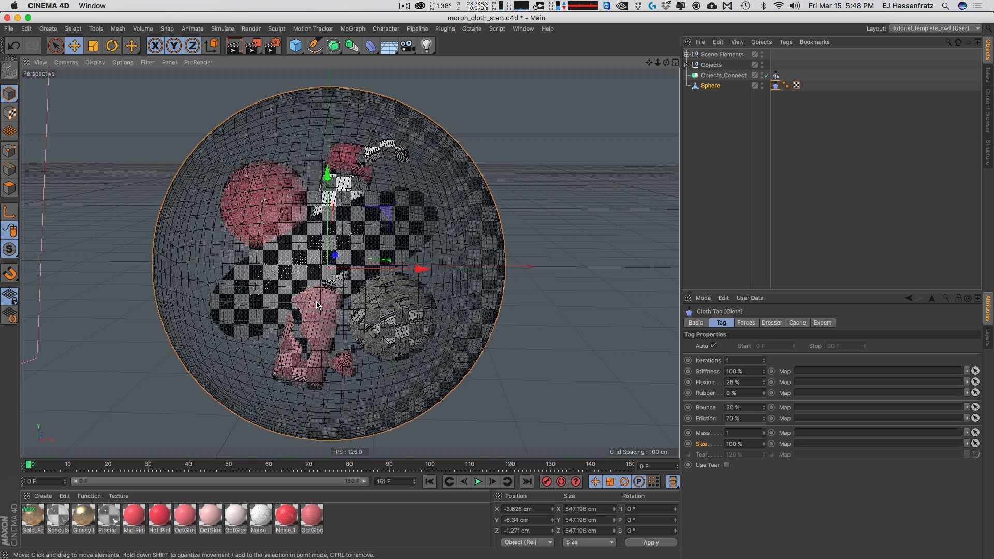
{"action": "left_click", "coordinate": [744, 444]}
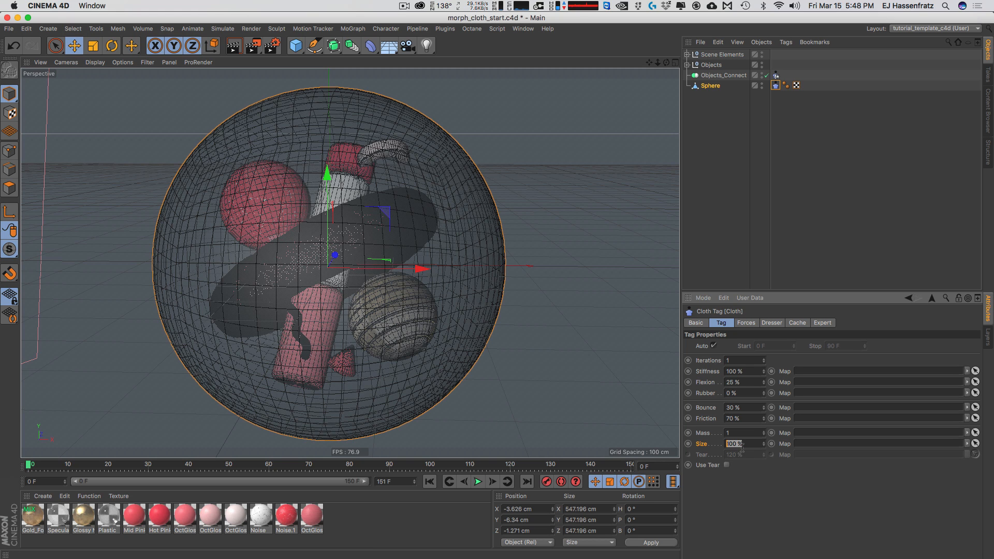
{"action": "type", "text": "6"}
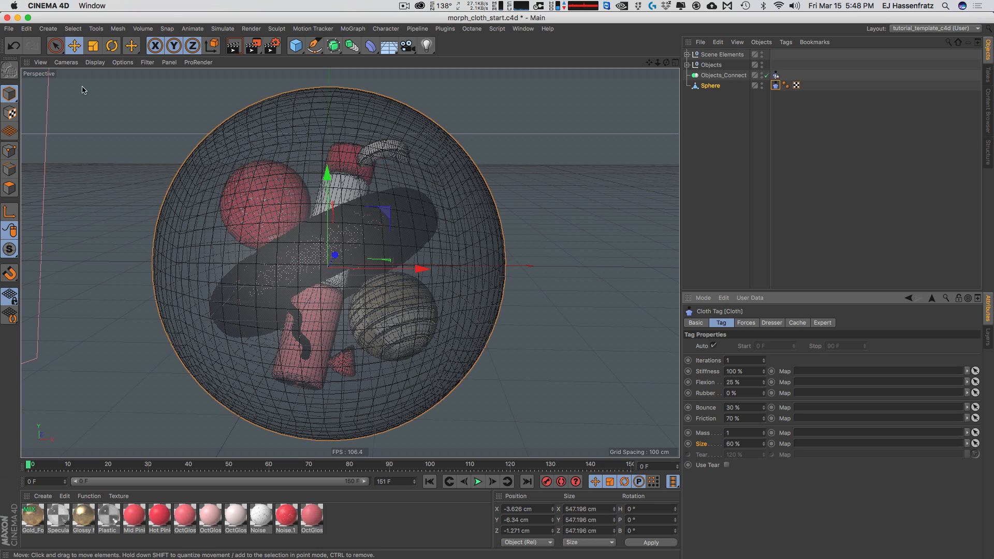
{"action": "key", "text": "n"}
{"action": "key", "text": "a"}
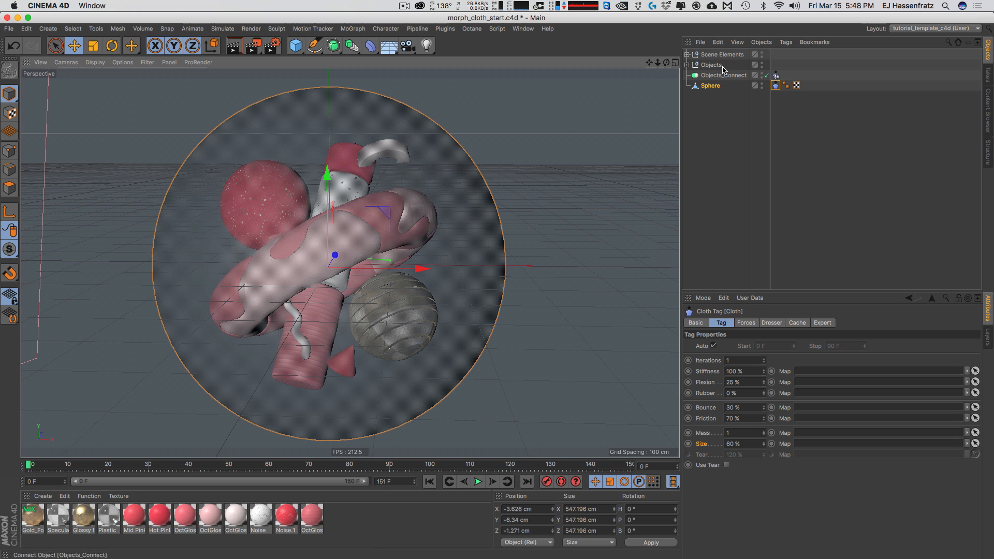
Step: Turn off X-Ray on the enclosing sphere and reopen its Cloth tag settings
{"action": "left_click", "coordinate": [712, 86]}
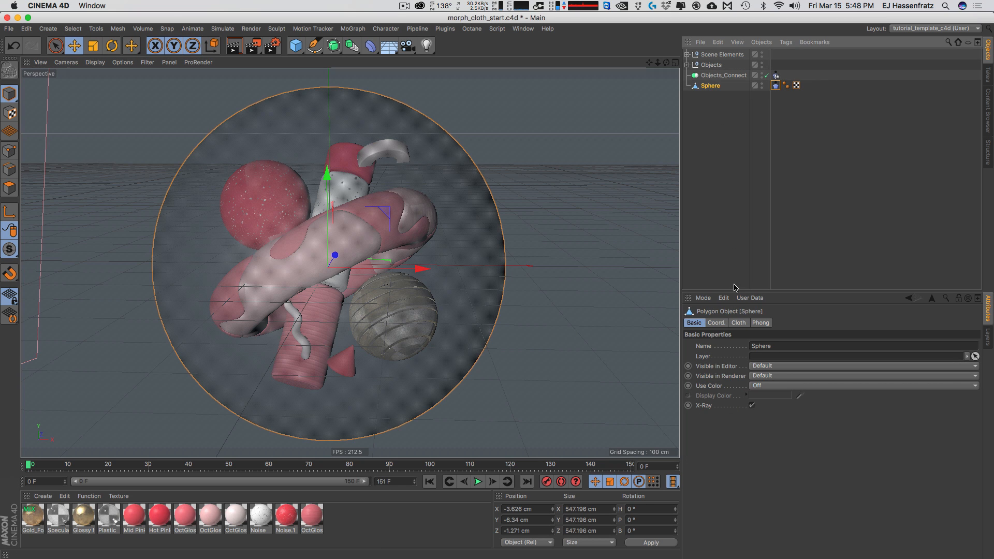
{"action": "left_click", "coordinate": [751, 405]}
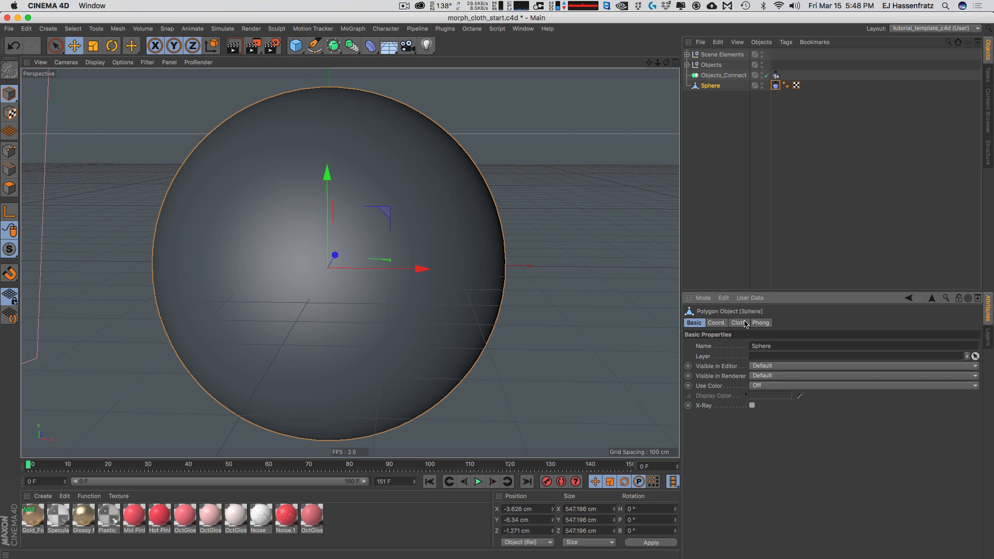
{"action": "left_click", "coordinate": [775, 85]}
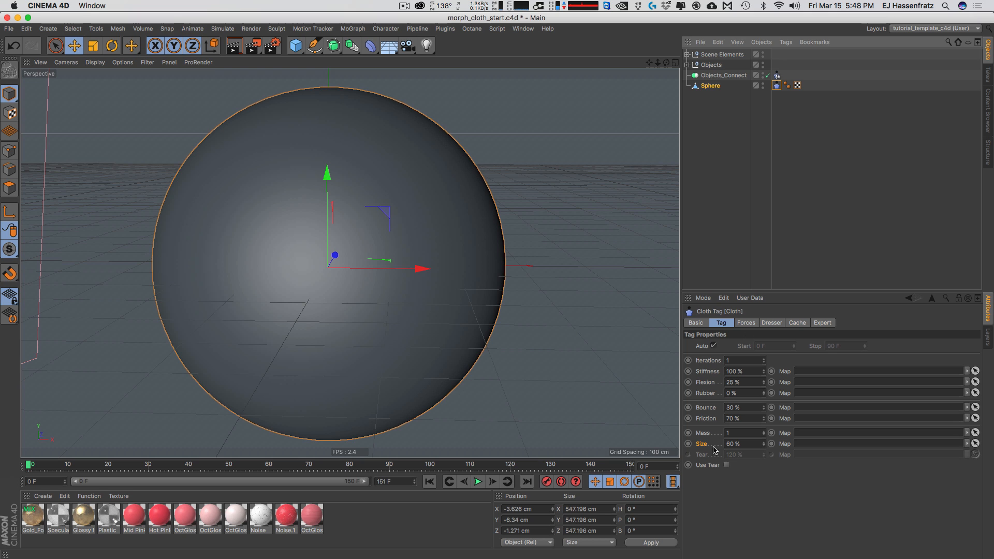
Step: Run the shrinking cloth simulation from the start and stop it at frame 15
{"action": "left_click", "coordinate": [429, 482]}
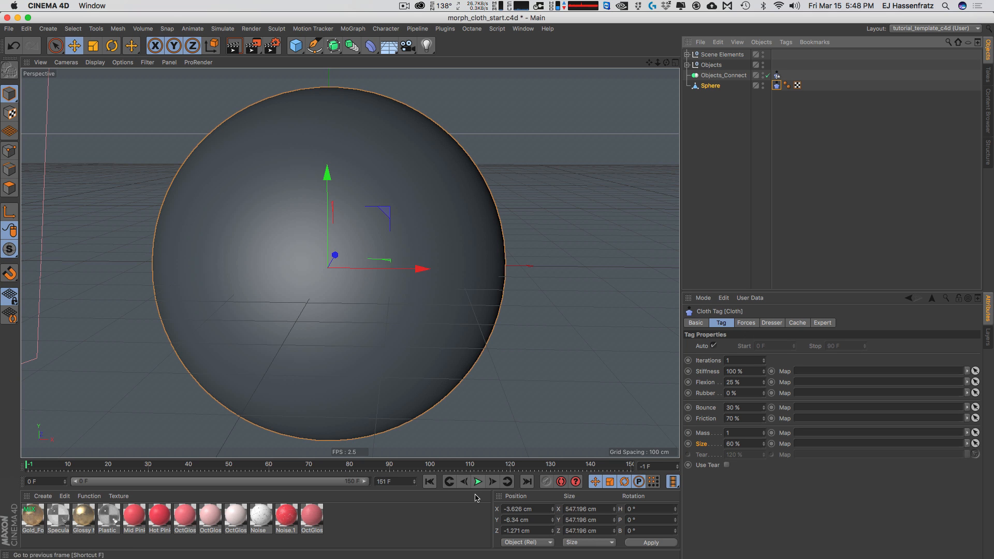
{"action": "left_click", "coordinate": [478, 482]}
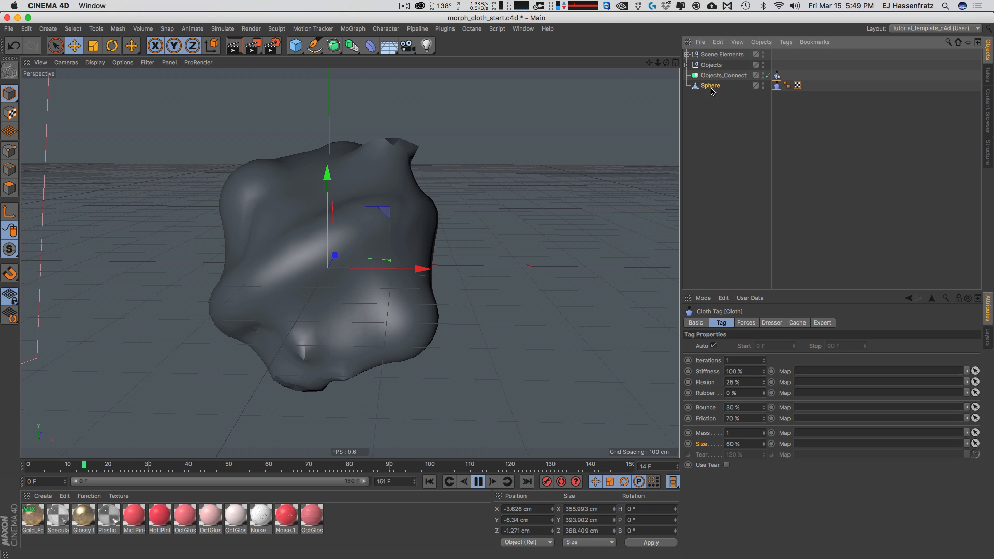
{"action": "key", "text": "F8"}
Step: Inspect the wrapped sphere's mesh in Gouraud Shading (Lines) and return the viewport to Gouraud Shading
{"action": "left_click", "coordinate": [95, 63]}
{"action": "left_click", "coordinate": [96, 83]}
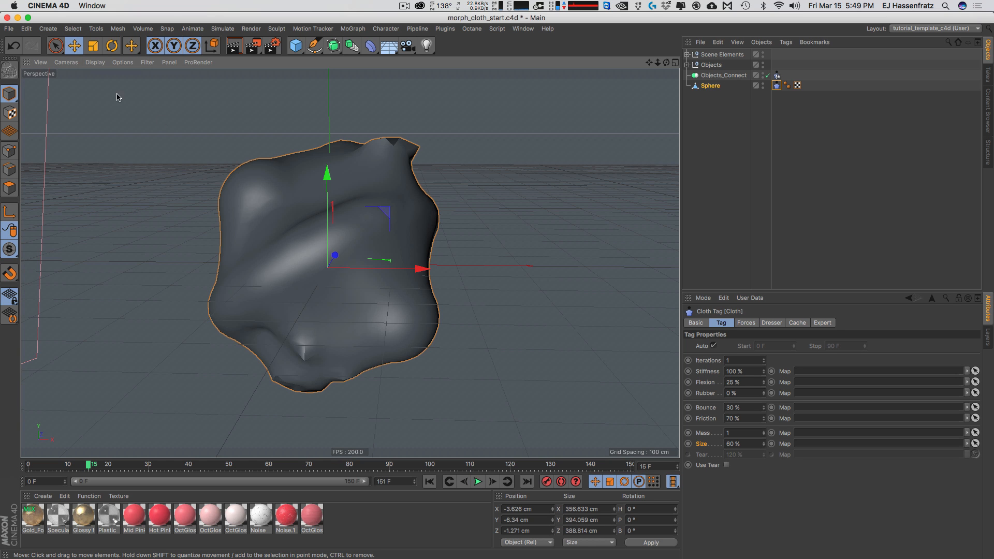
{"action": "left_click", "coordinate": [95, 63]}
{"action": "left_click", "coordinate": [103, 83]}
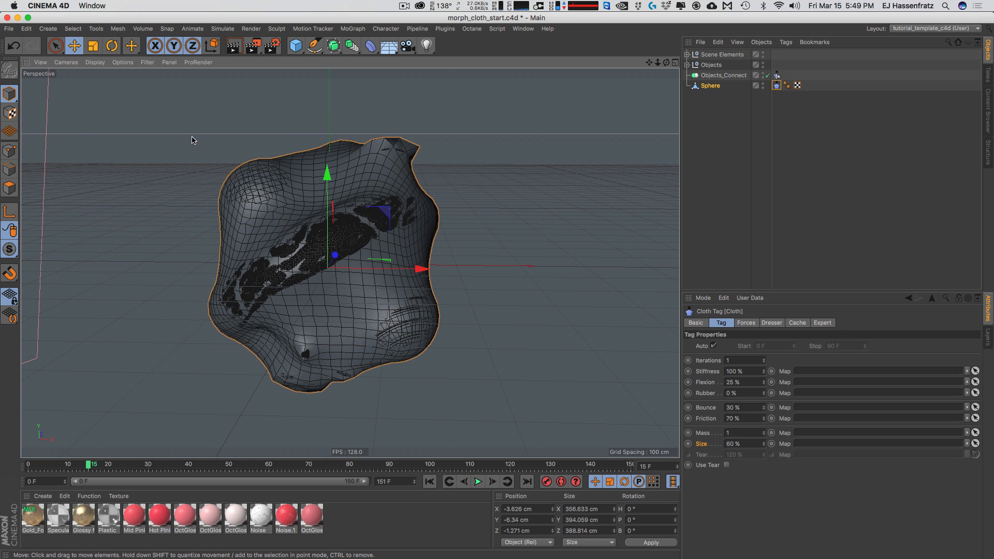
{"action": "left_click", "coordinate": [95, 62]}
{"action": "left_click", "coordinate": [103, 72]}
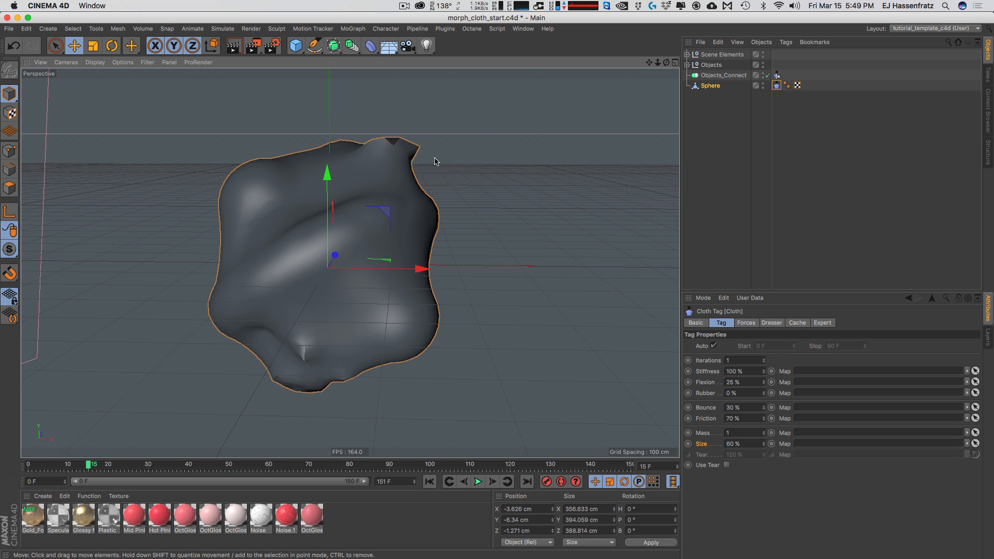
Step: Add a Subdivision Surface as the parent of the cloth sphere and select the nested sphere
{"action": "left_click", "coordinate": [325, 45]}
{"action": "left_click", "coordinate": [337, 46]}
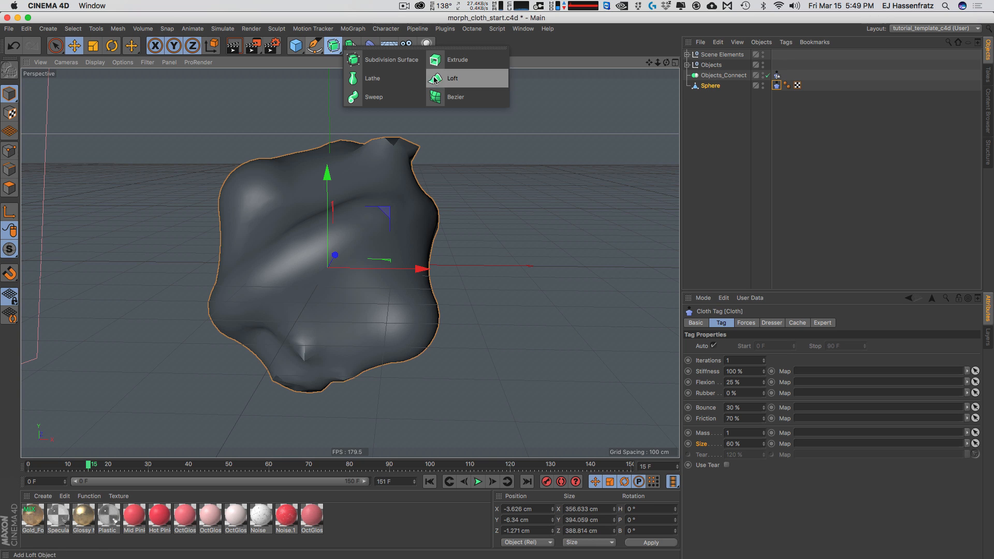
{"action": "left_click", "coordinate": [397, 64], "text": "alt"}
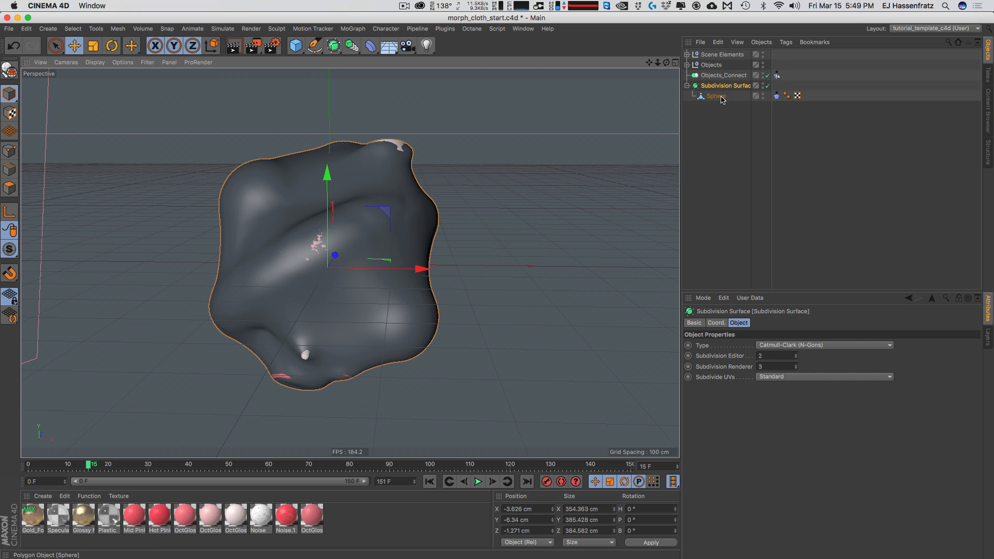
{"action": "left_click", "coordinate": [719, 98]}
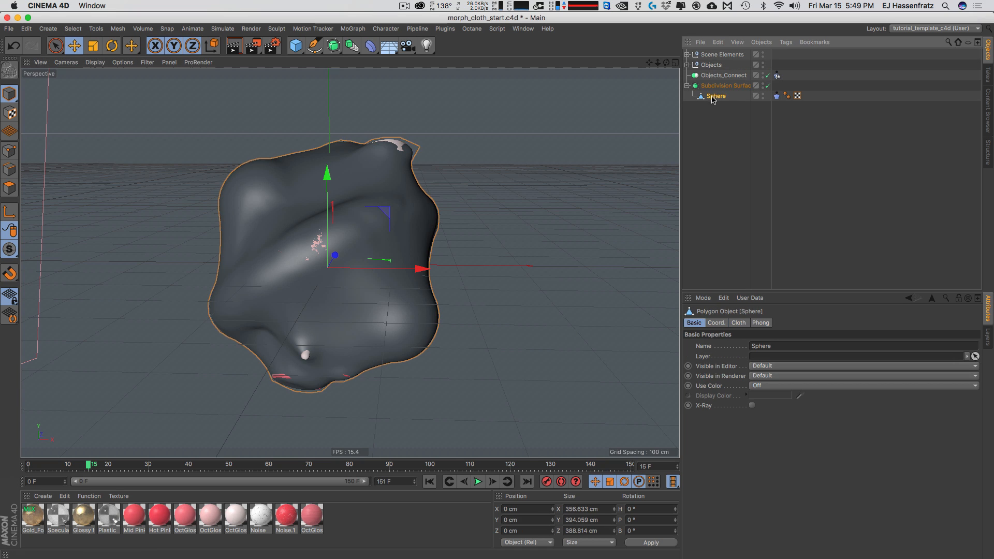
Step: Select the Subdivision Surface, continue the cloth simulation to frame 21 and return to the first frame
{"action": "left_click", "coordinate": [721, 87]}
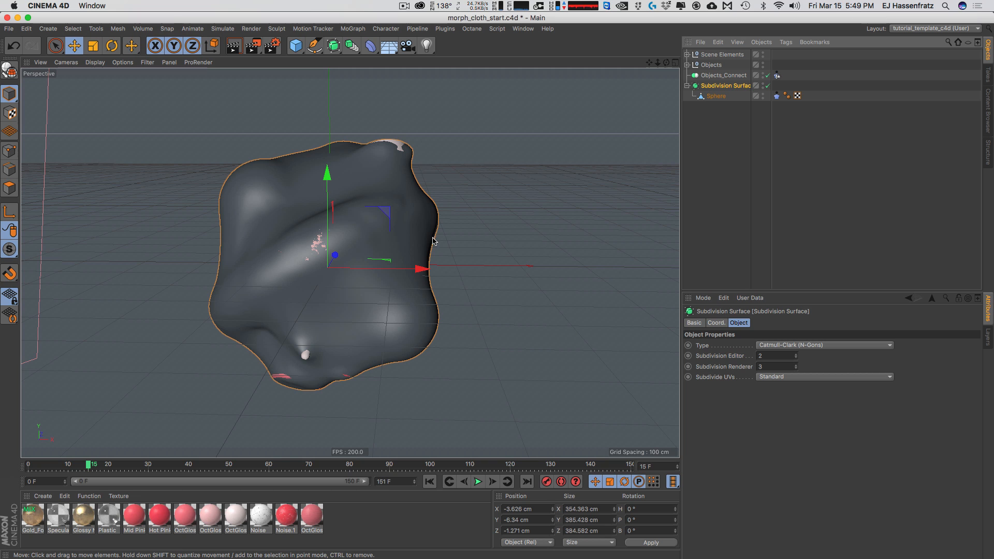
{"action": "left_click", "coordinate": [477, 482]}
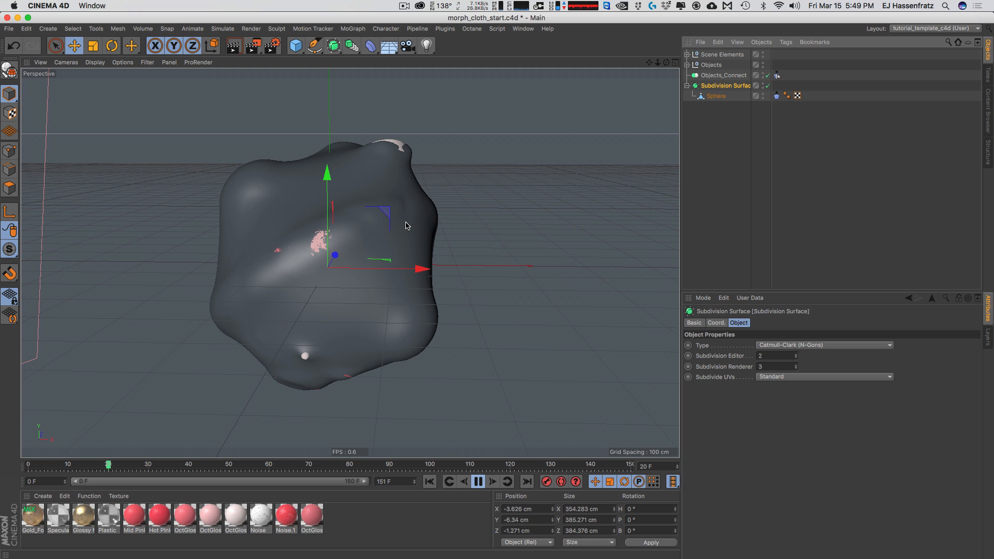
{"action": "key", "text": "F8"}
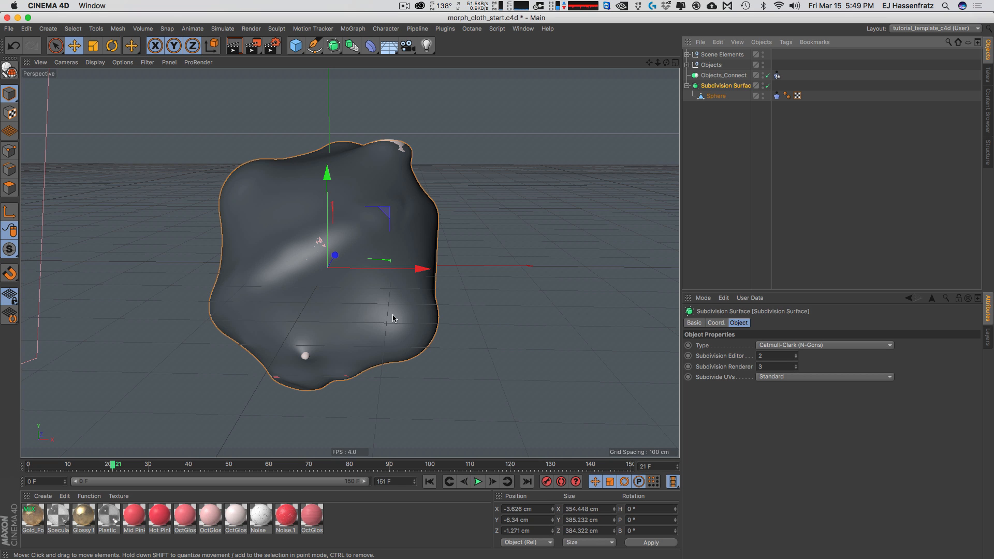
{"action": "left_click", "coordinate": [432, 482]}
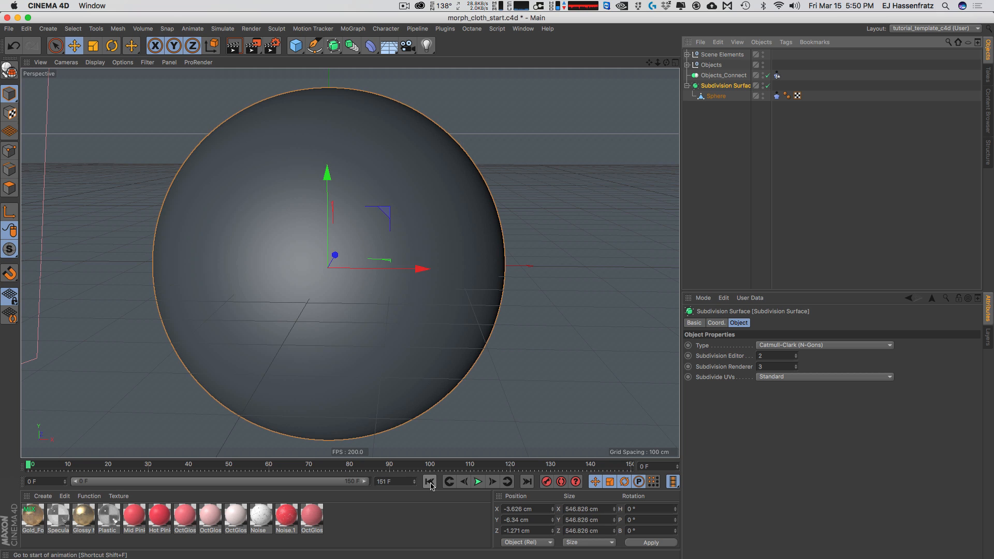
Step: In the sphere's Cloth tag, set Flexion to 5% and Rubber to 10%
{"action": "left_click", "coordinate": [776, 96]}
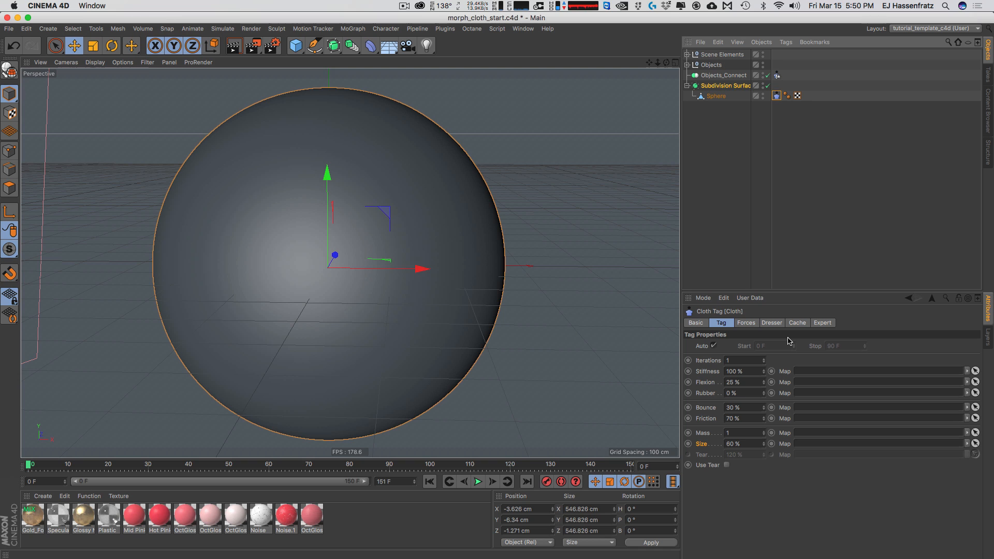
{"action": "left_click", "coordinate": [738, 384]}
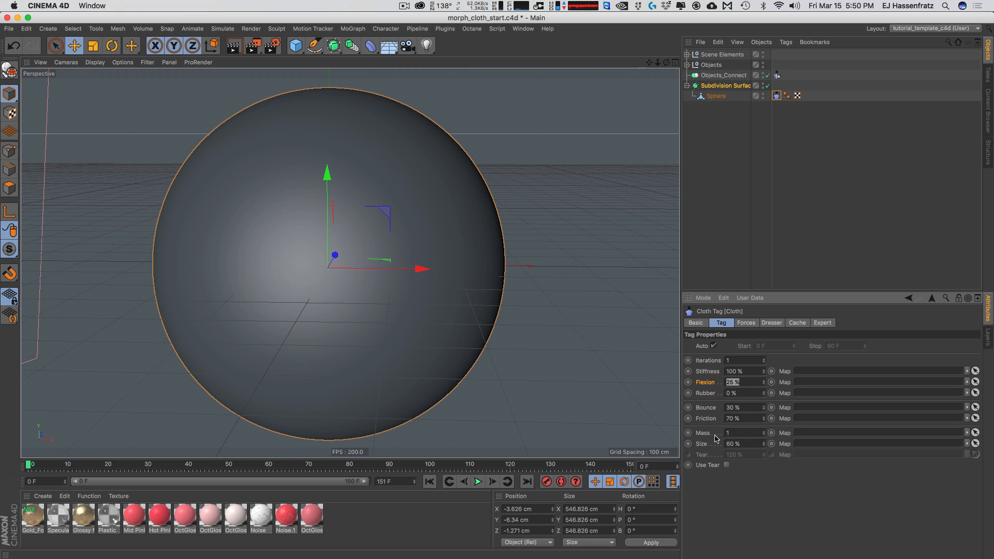
{"action": "type", "text": "5"}
{"action": "key", "text": "Tab"}
{"action": "type", "text": "1"}
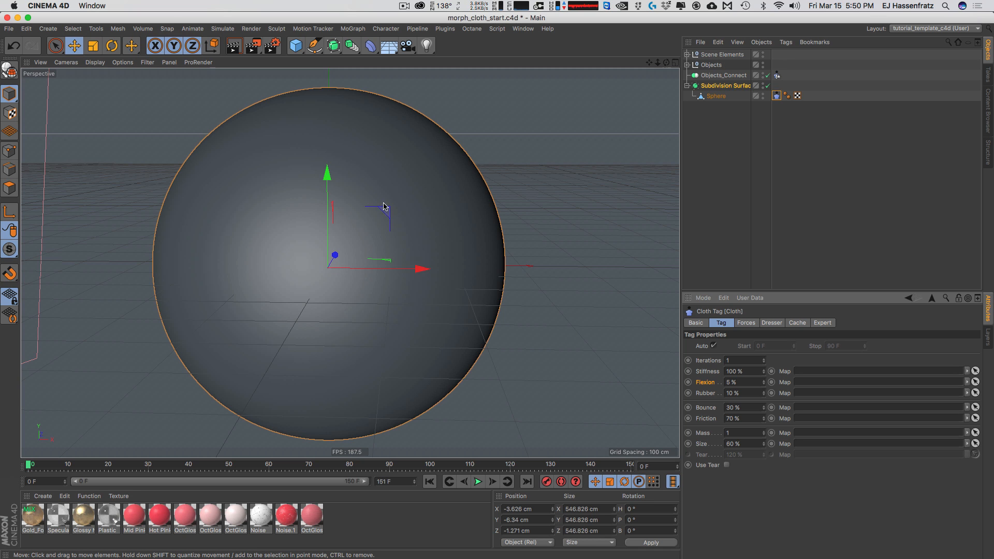
{"action": "left_click", "coordinate": [745, 391]}
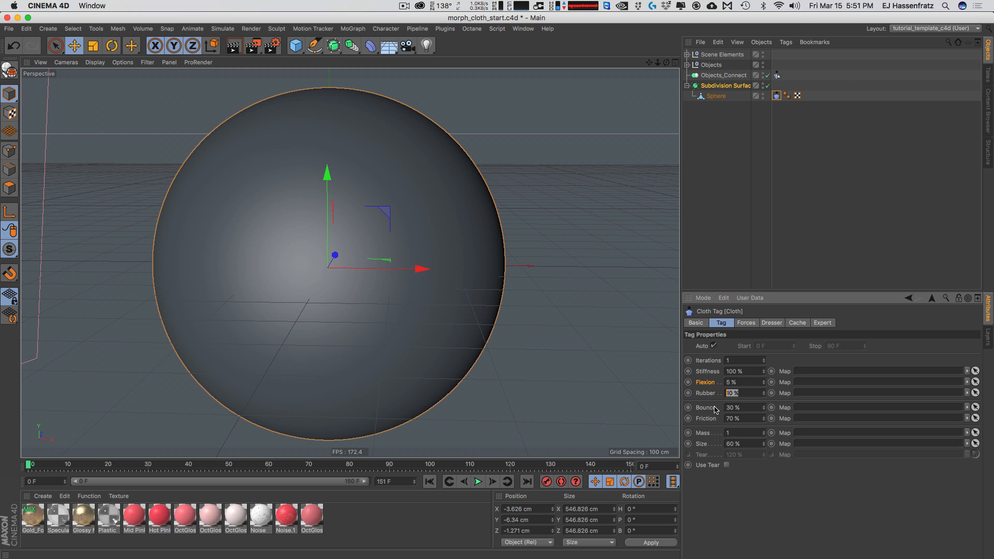
Step: Try a cloth Size of 40% by running the simulation briefly and returning to the first frame
{"action": "left_click", "coordinate": [740, 444]}
{"action": "type", "text": "4"}
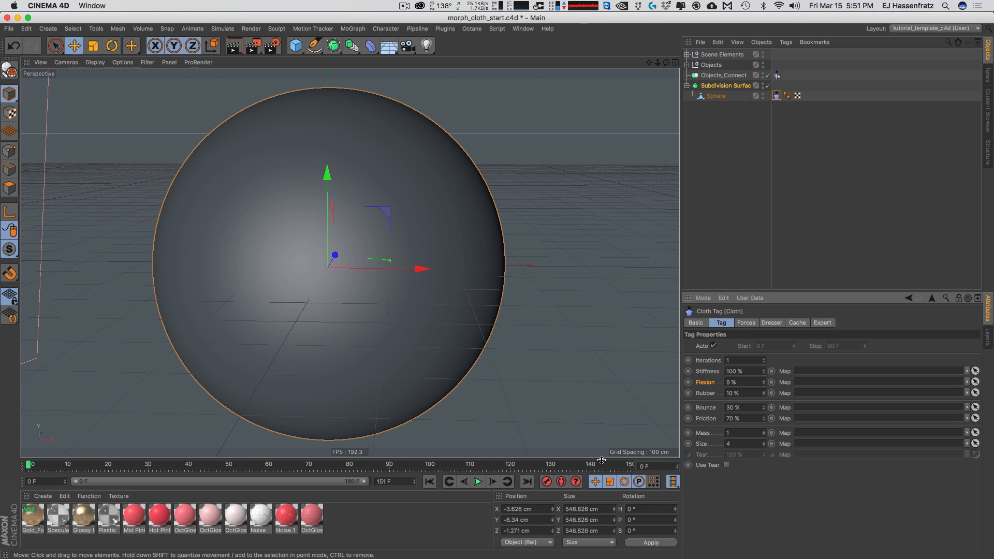
{"action": "left_click", "coordinate": [477, 482]}
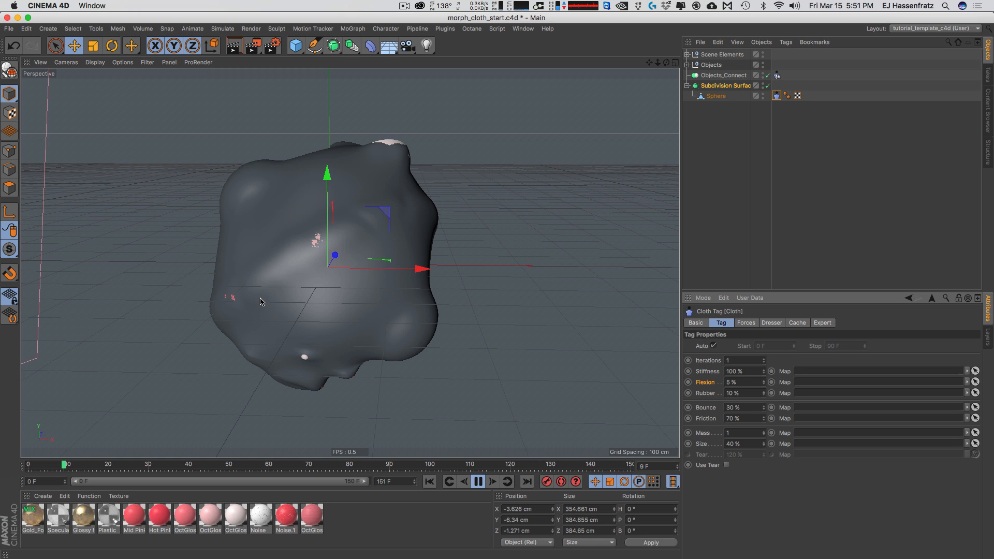
{"action": "key", "text": "F8"}
{"action": "left_click", "coordinate": [429, 482]}
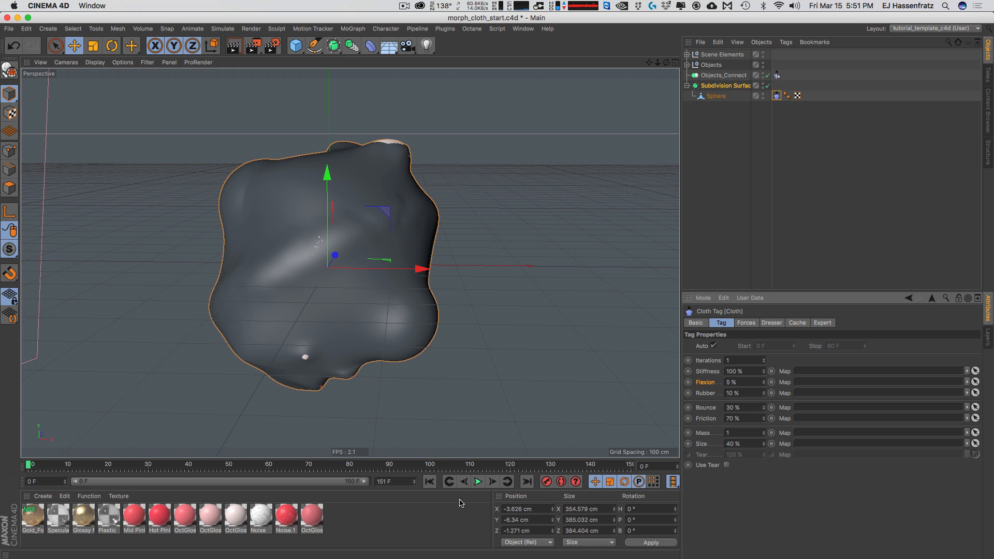
Step: Set the cloth Size to 80% and run the simulation up to frame 10
{"action": "double_click", "coordinate": [727, 443]}
{"action": "type", "text": "80"}
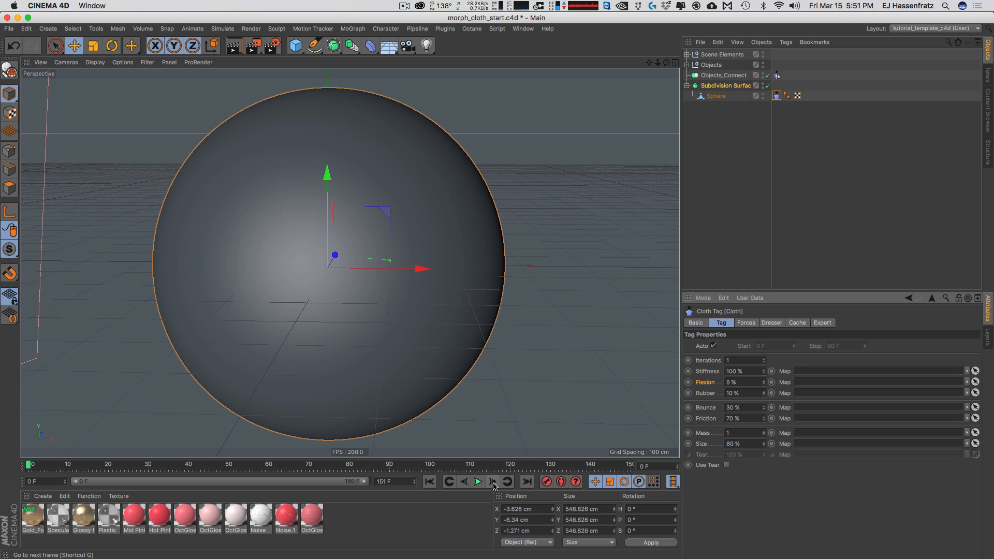
{"action": "left_click", "coordinate": [477, 483]}
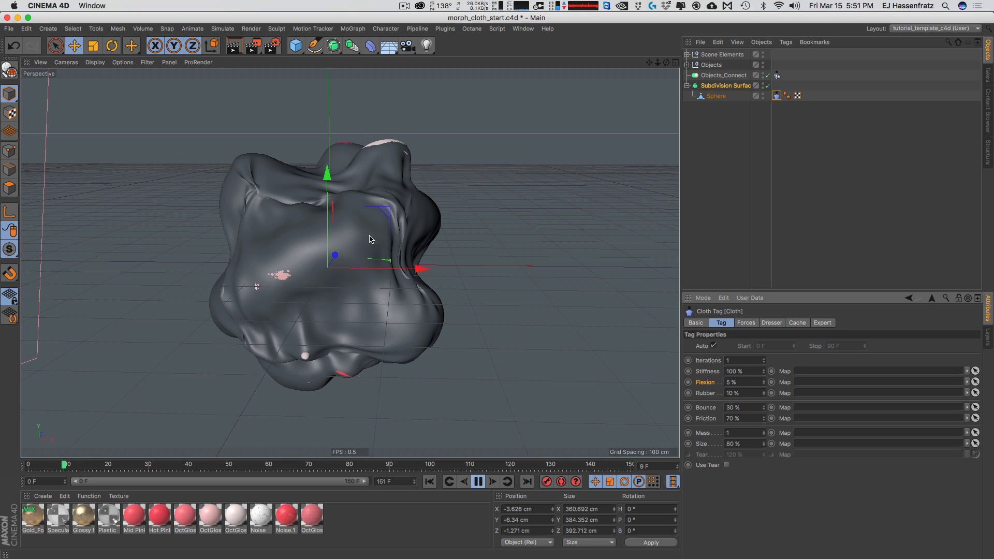
{"action": "left_click", "coordinate": [381, 303]}
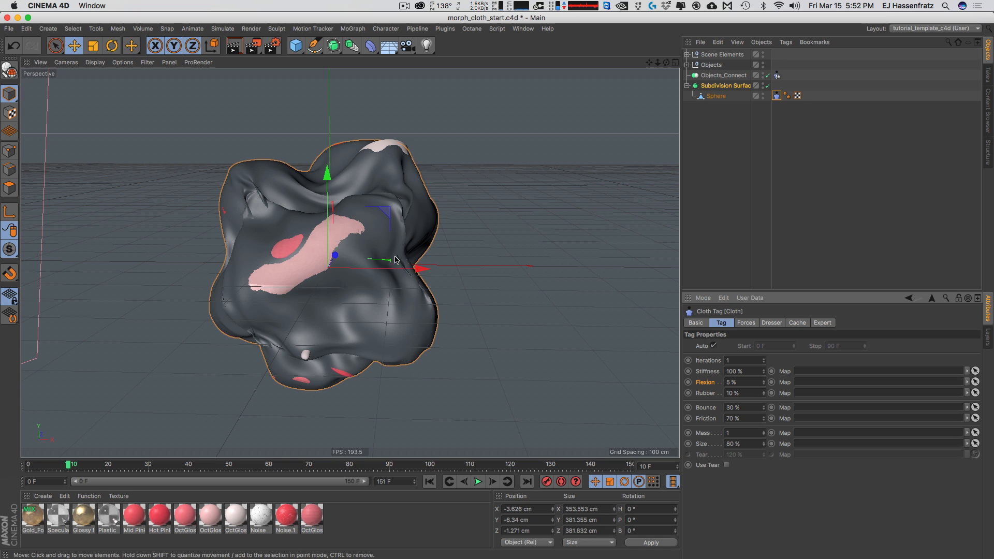
Step: Enable Self Collision in the Cloth tag, test the simulation from the start and return to the first frame
{"action": "left_click", "coordinate": [822, 322]}
{"action": "left_click", "coordinate": [775, 357]}
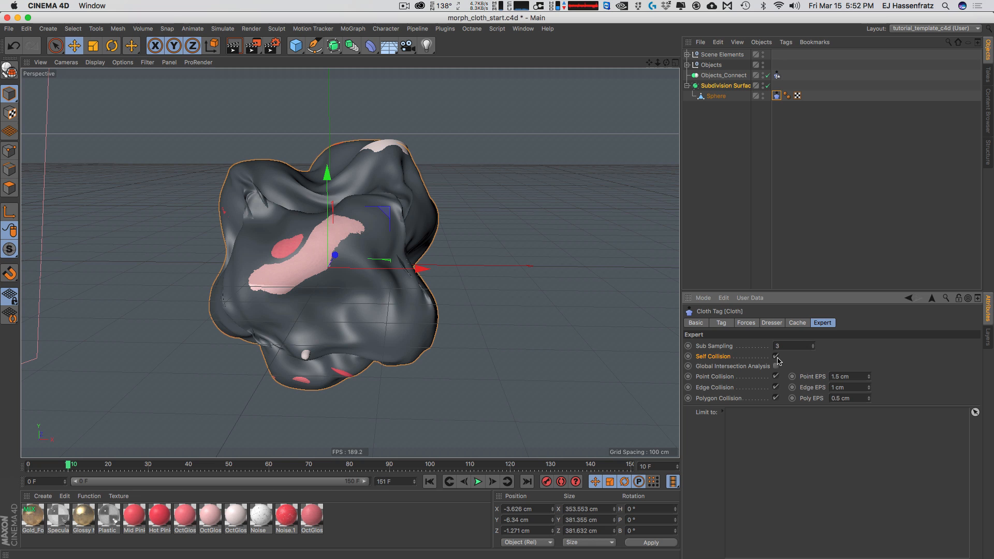
{"action": "left_click", "coordinate": [430, 482]}
{"action": "left_click", "coordinate": [478, 481]}
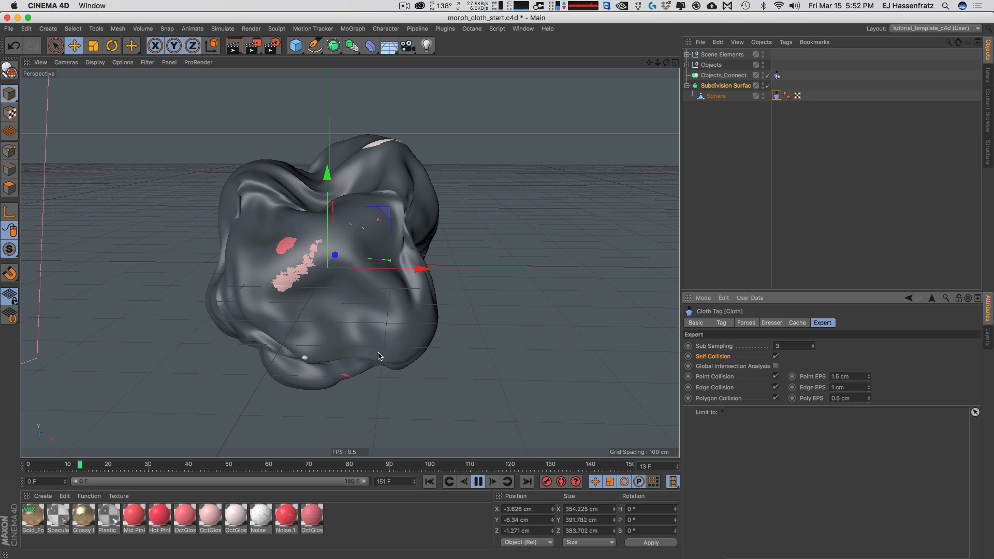
{"action": "left_click", "coordinate": [431, 485]}
{"action": "left_click", "coordinate": [430, 482]}
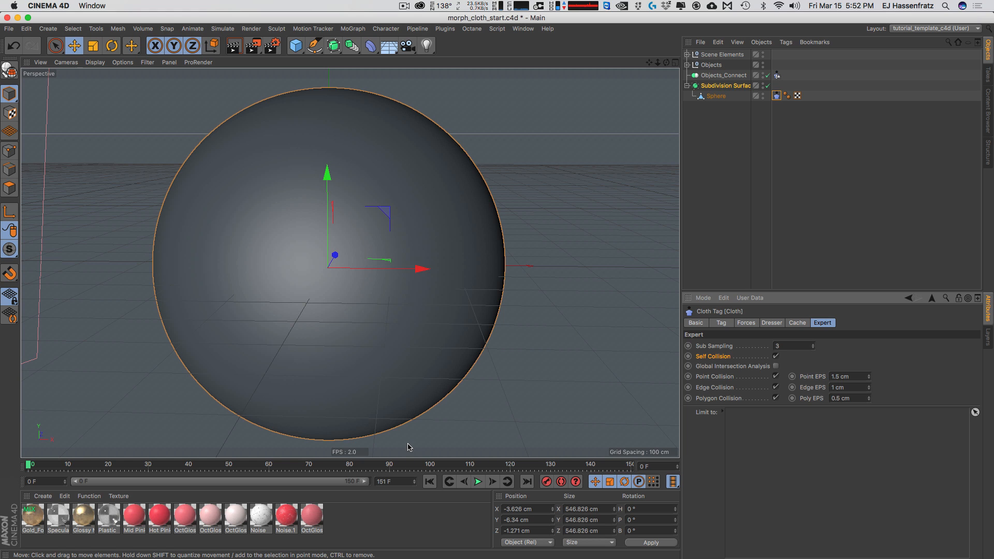
Step: Set the cloth's Drag force to 20%, run the simulation to frame 45 and return to the first frame
{"action": "left_click", "coordinate": [745, 323]}
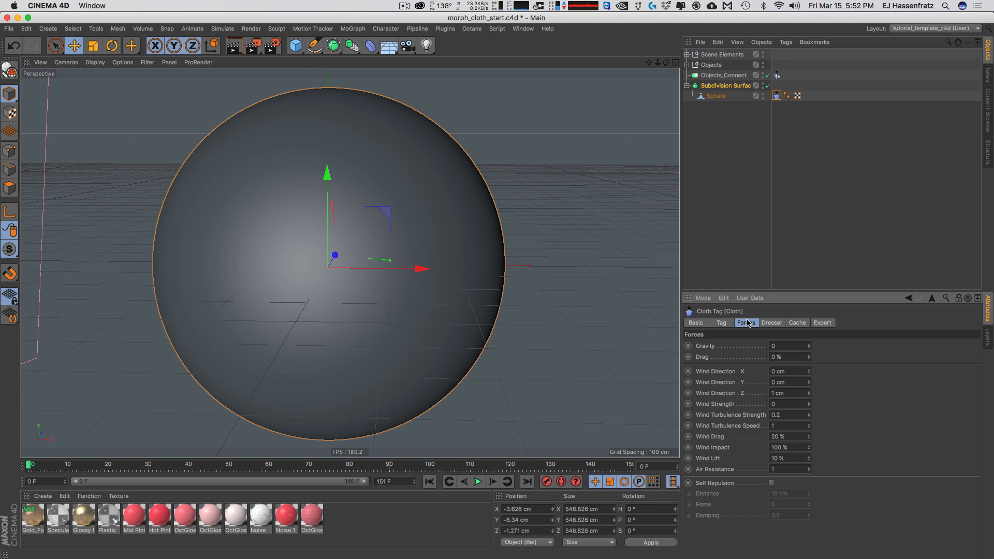
{"action": "left_click", "coordinate": [783, 357]}
{"action": "type", "text": "2"}
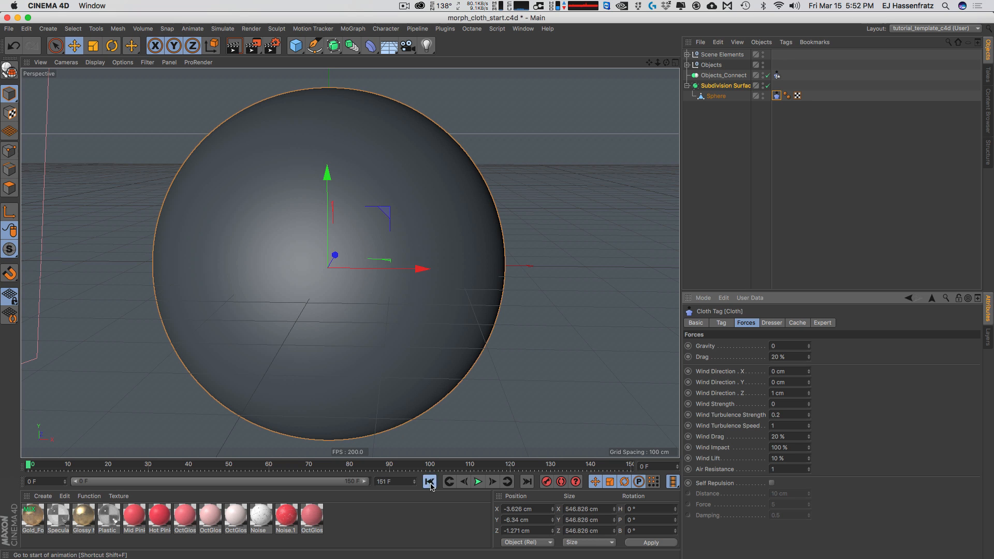
{"action": "left_click", "coordinate": [478, 484]}
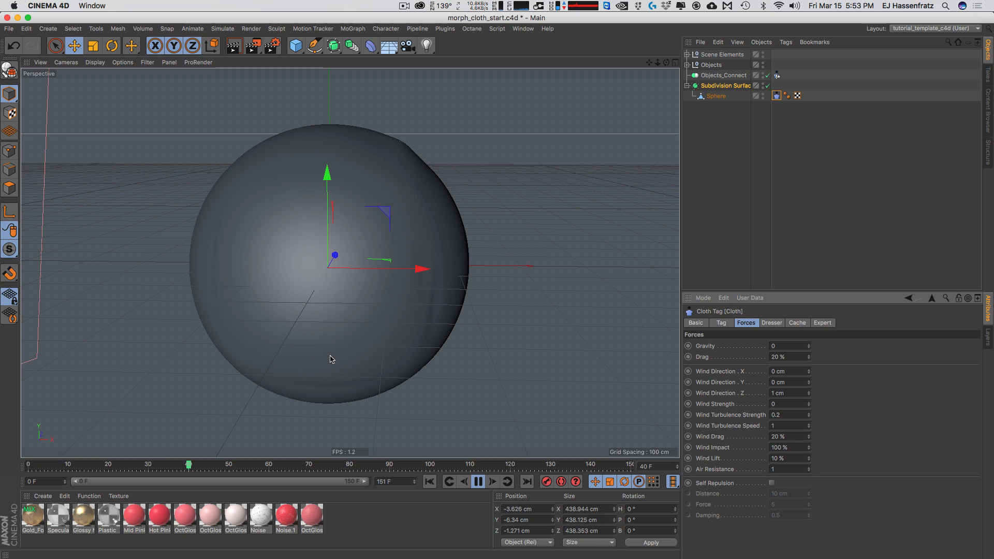
{"action": "key", "text": "F8"}
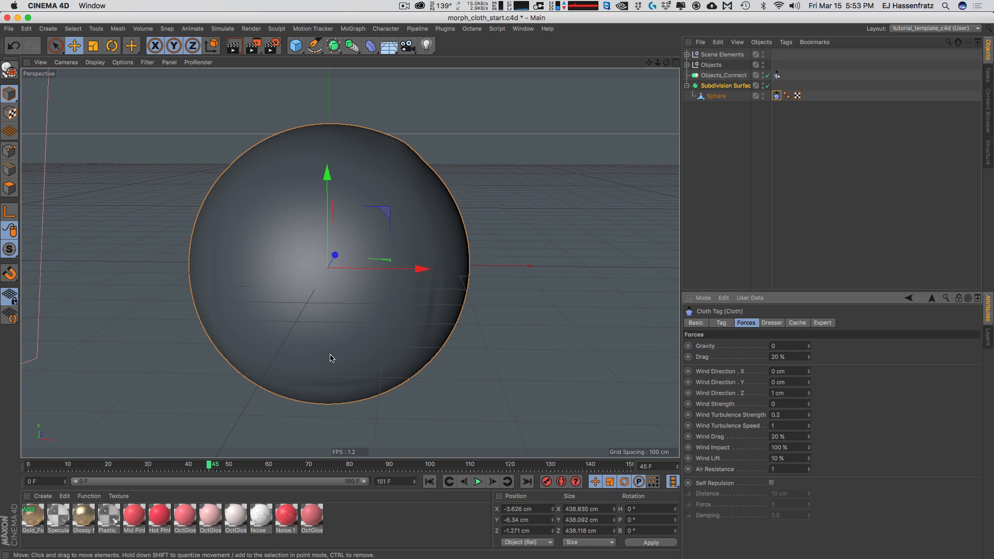
{"action": "left_click", "coordinate": [429, 481]}
Step: Add a particle Attractor to the scene
{"action": "left_click", "coordinate": [721, 322]}
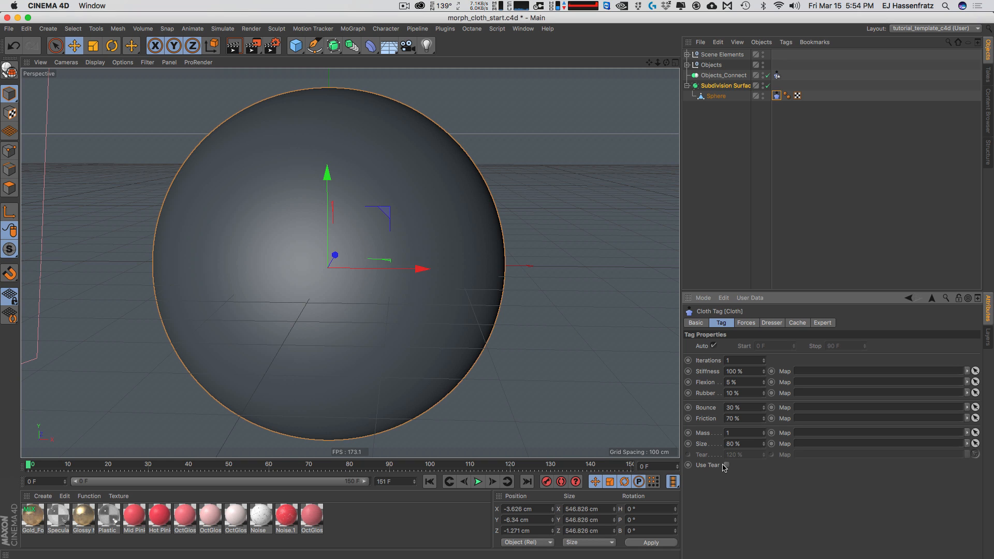
{"action": "left_click", "coordinate": [222, 29]}
{"action": "mouse_move", "coordinate": [226, 60]}
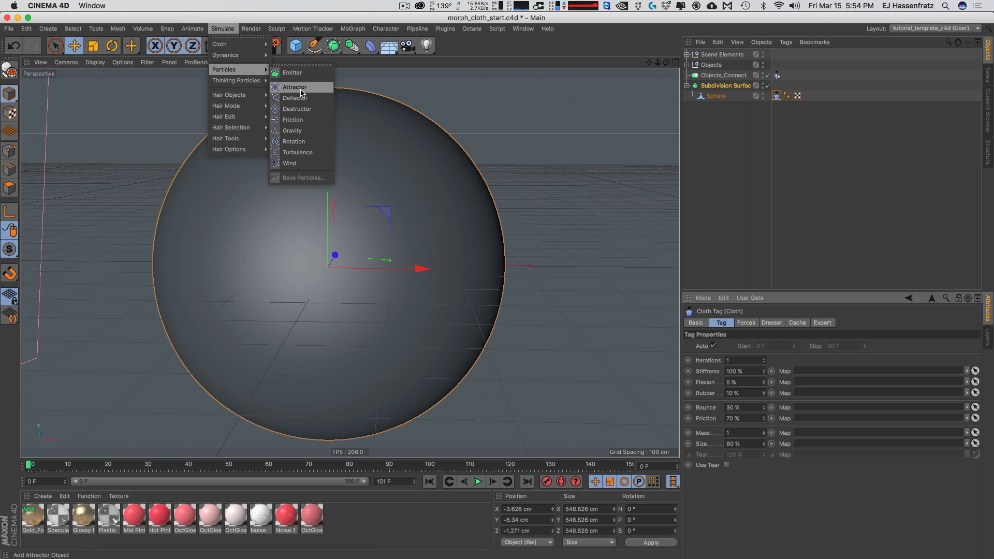
{"action": "left_click", "coordinate": [301, 92]}
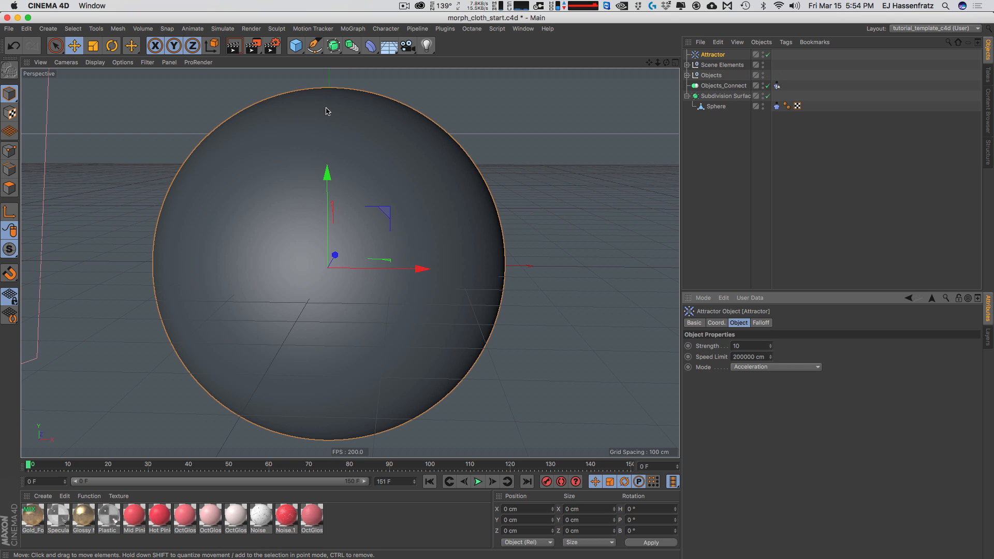
Step: Set the Attractor's Strength to 1000 and run the cloth simulation up to frame 42
{"action": "middle_click", "coordinate": [673, 76]}
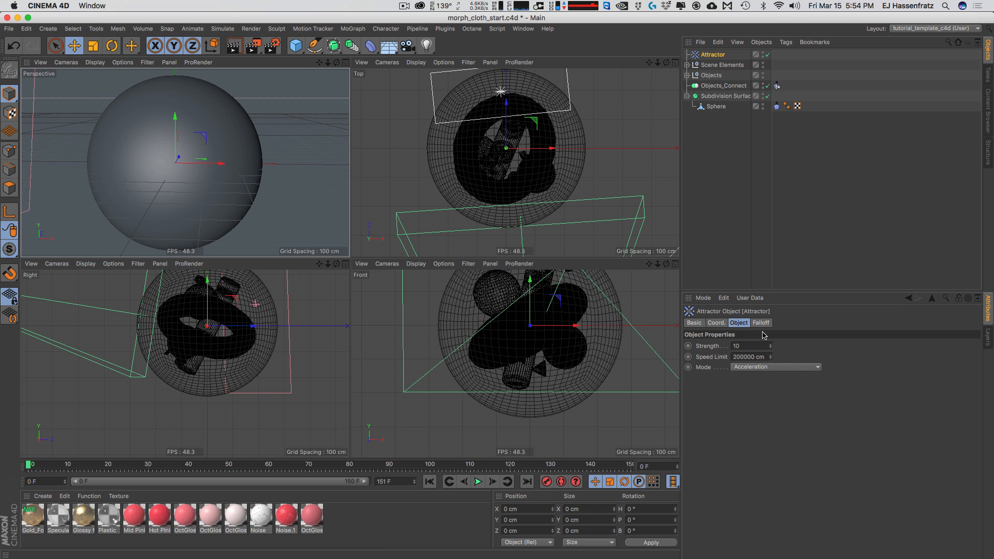
{"action": "left_click", "coordinate": [716, 322]}
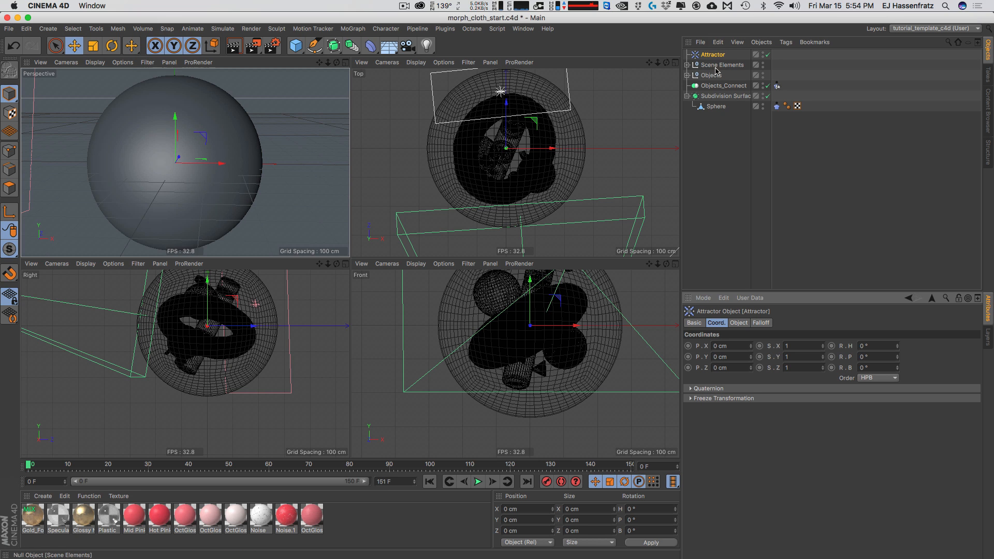
{"action": "left_click", "coordinate": [739, 322]}
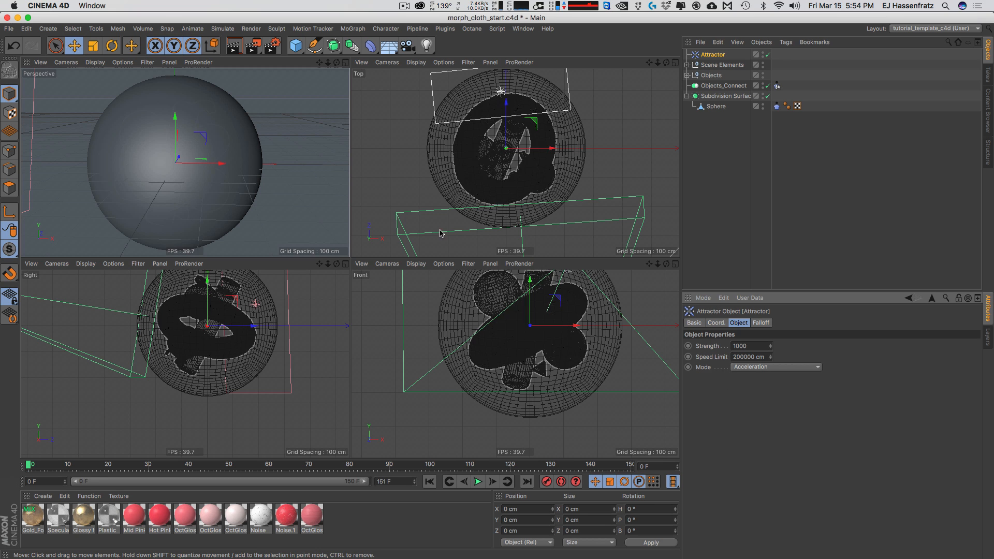
{"action": "key", "text": "F1"}
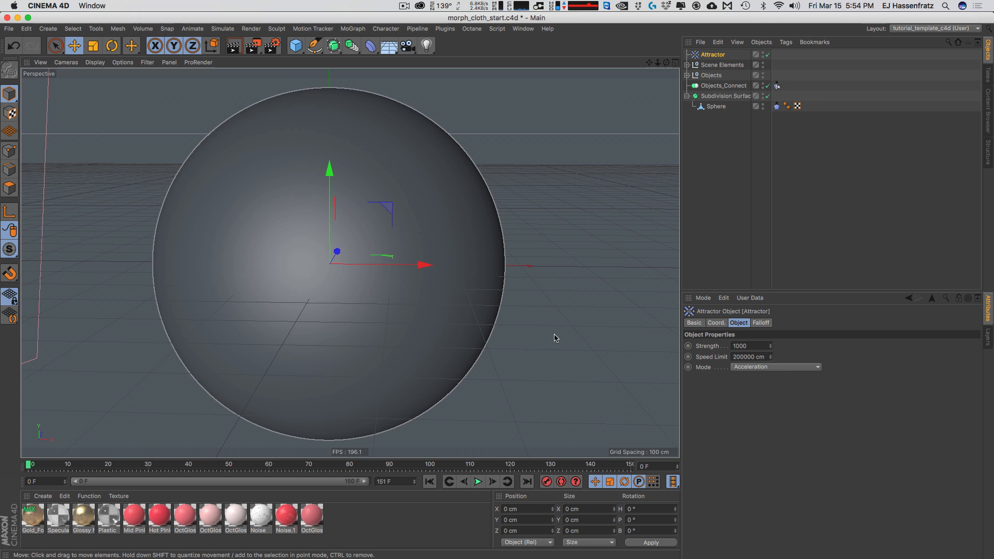
{"action": "left_click", "coordinate": [478, 483]}
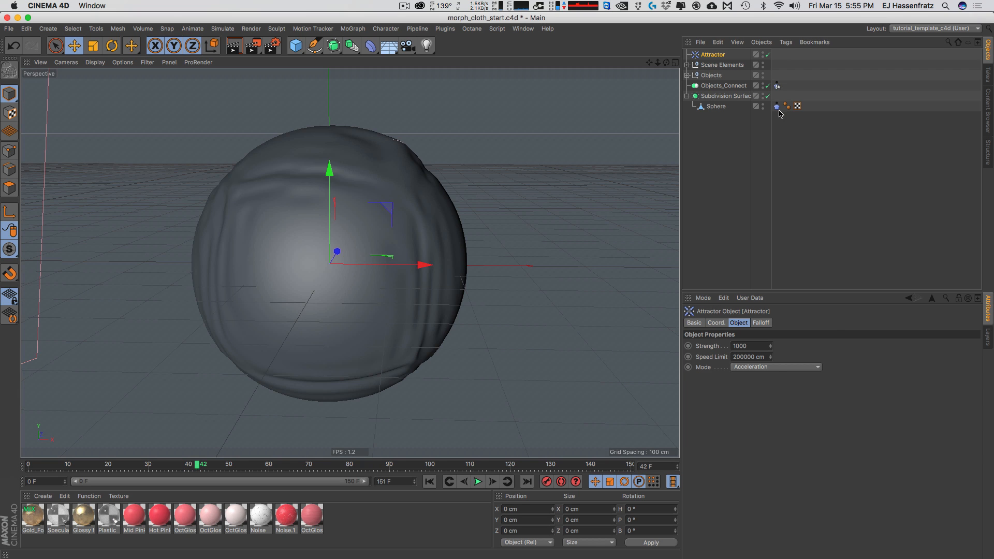
Step: Set the sphere's cloth Size to 75% and rerun the simulation from the first frame
{"action": "left_click", "coordinate": [777, 107]}
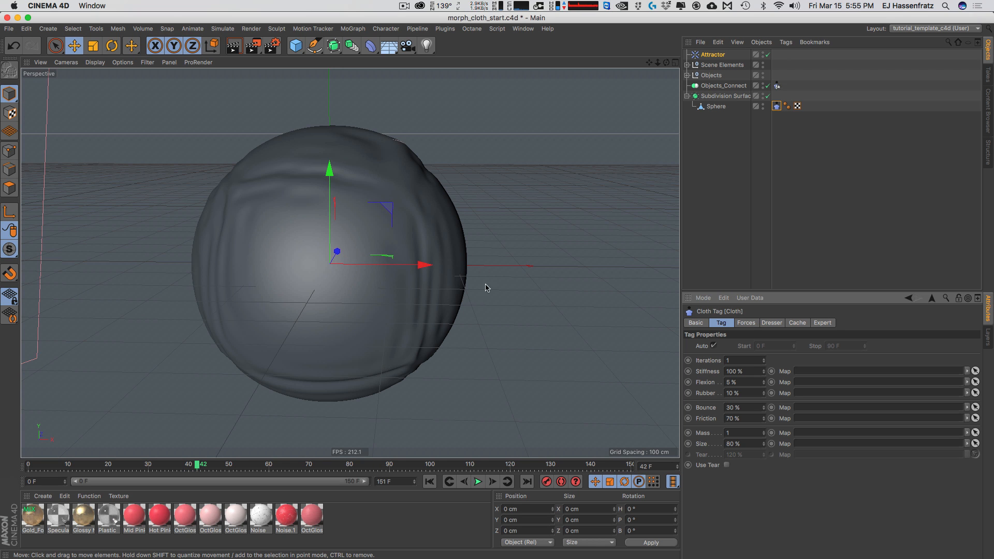
{"action": "left_click", "coordinate": [429, 482]}
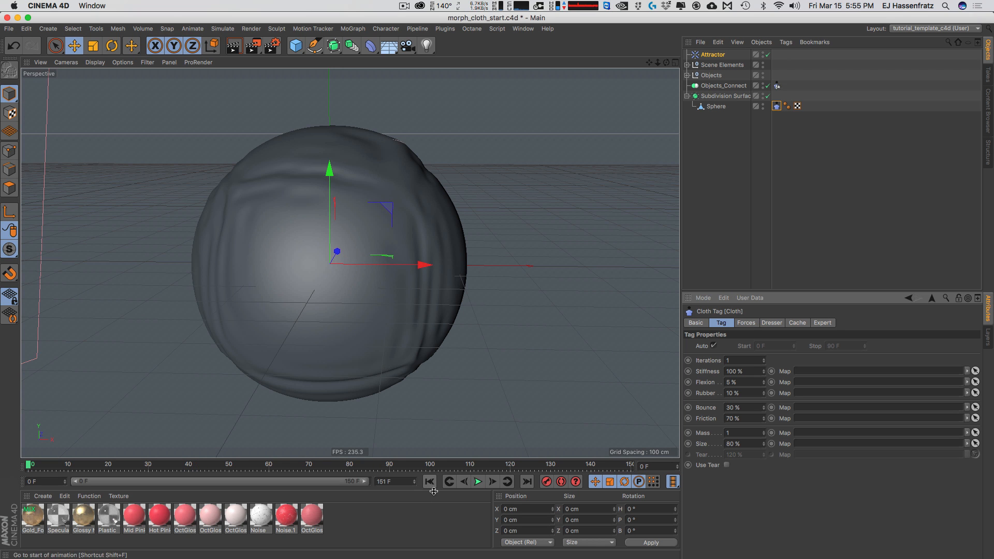
{"action": "type", "text": "75"}
{"action": "key", "text": "Return"}
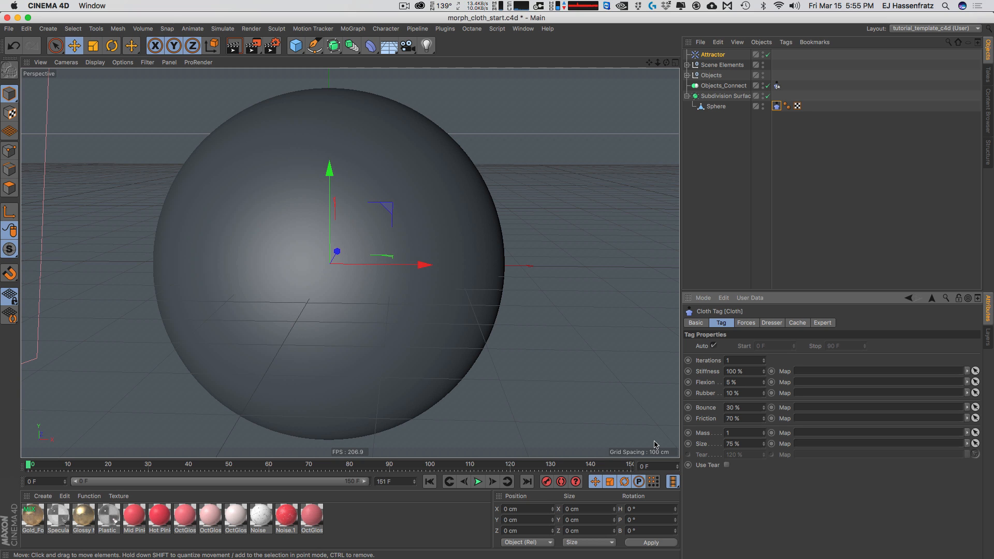
{"action": "left_click", "coordinate": [479, 481]}
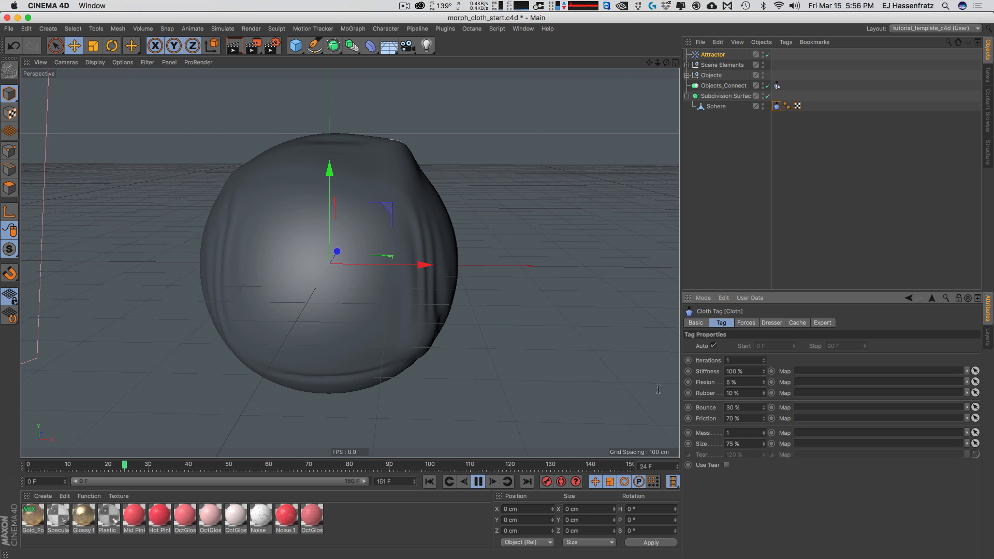
Step: Set the Attractor's Strength to 1500 and rerun the cloth simulation from the first frame to frame 49
{"action": "left_click", "coordinate": [706, 54]}
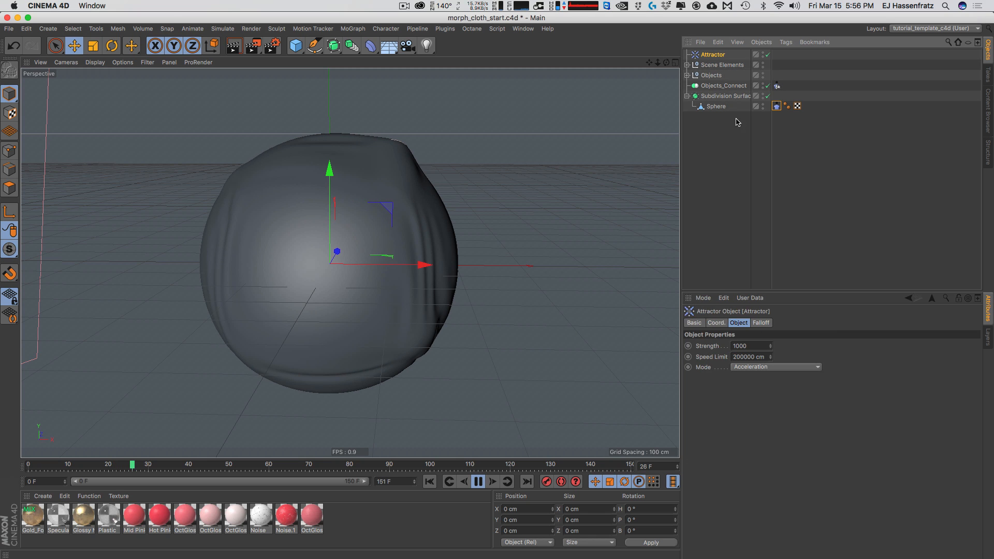
{"action": "left_click", "coordinate": [738, 346]}
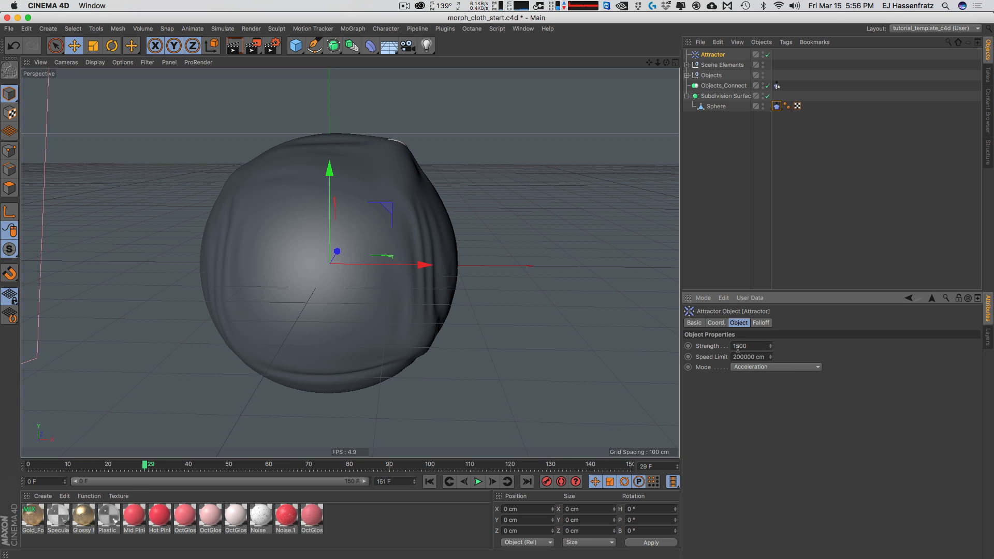
{"action": "left_click", "coordinate": [430, 481]}
{"action": "left_click", "coordinate": [478, 481]}
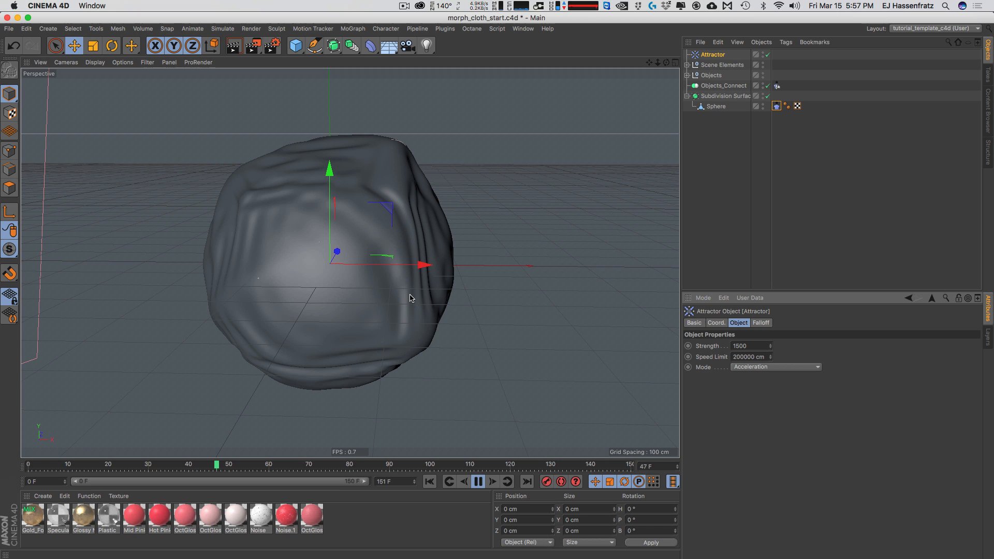
{"action": "key", "text": "F8"}
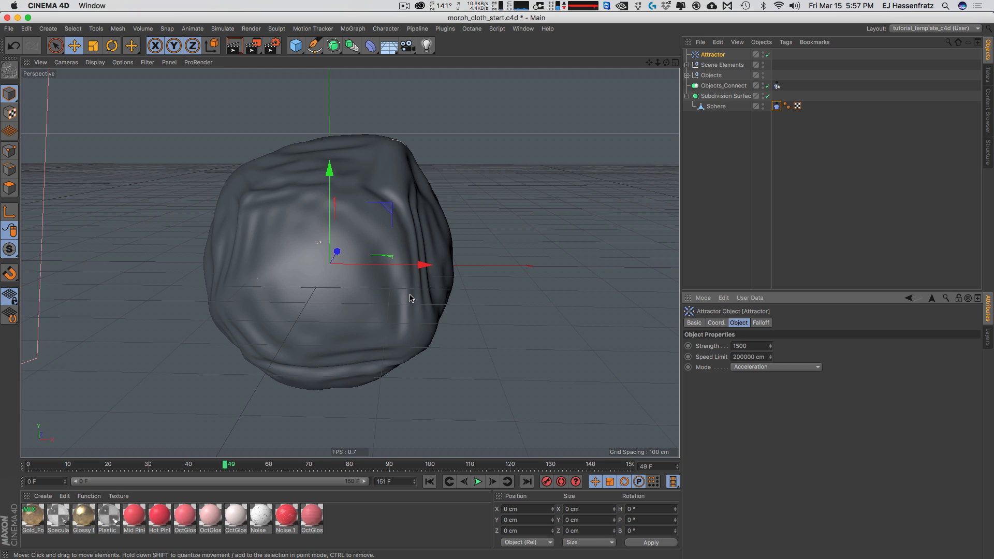
Step: Set the sphere's cloth Size to 70% and rerun the simulation from the first frame to frame 36
{"action": "left_click", "coordinate": [776, 106]}
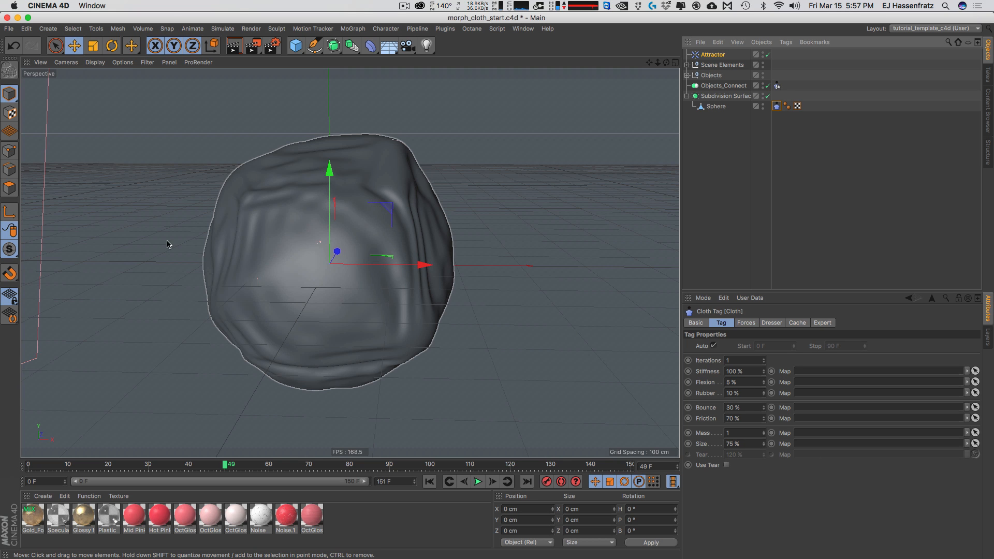
{"action": "left_click_drag", "start_coordinate": [740, 445], "coordinate": [720, 445]}
{"action": "type", "text": "70"}
{"action": "key", "text": "Return"}
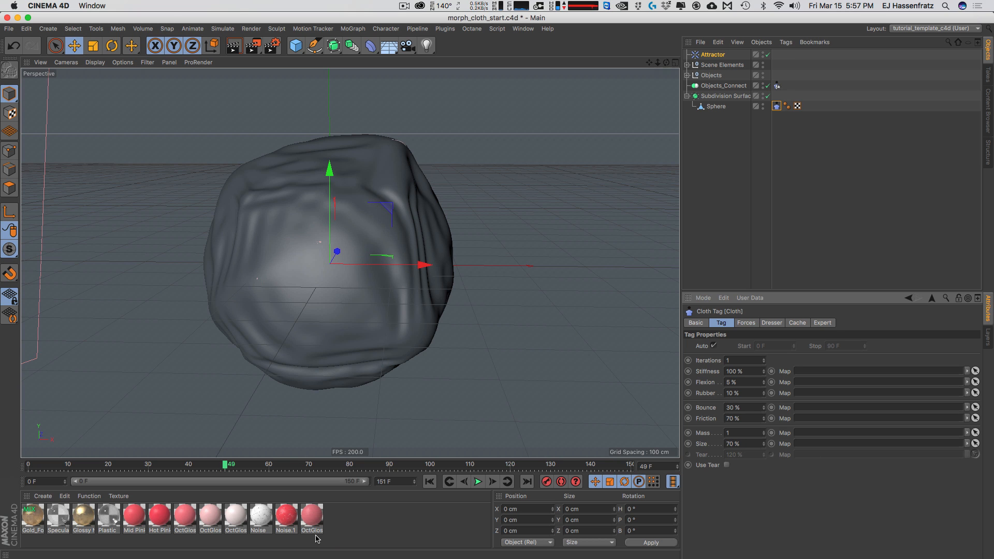
{"action": "left_click", "coordinate": [429, 482]}
{"action": "left_click", "coordinate": [478, 481]}
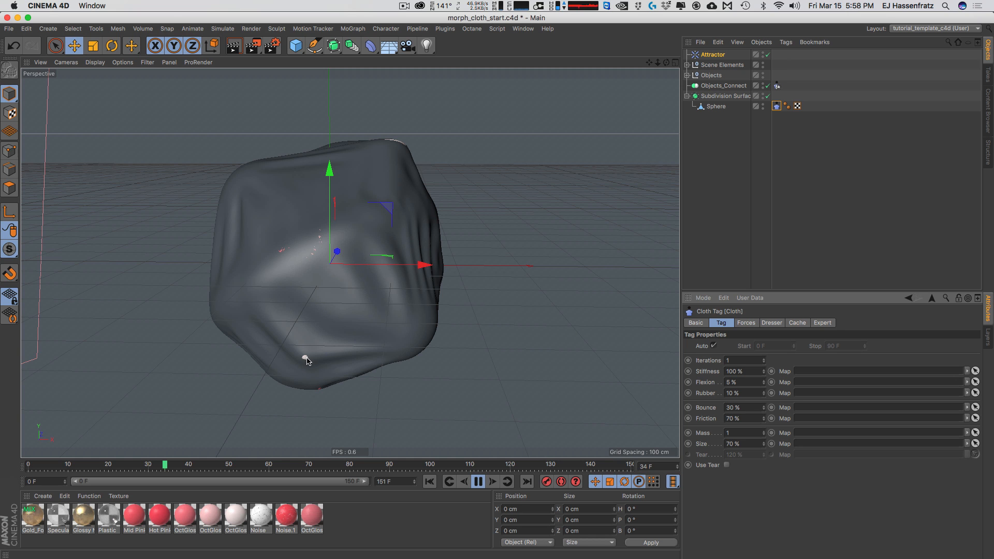
{"action": "key", "text": "F8"}
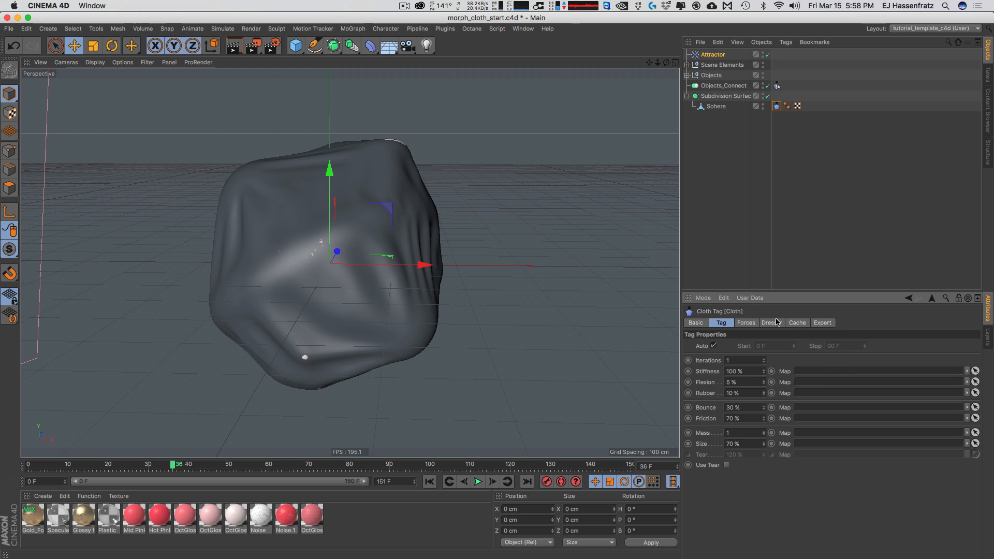
Step: Set the cloth's Point EPS, Edge EPS and Poly EPS to 2 cm in its expert settings
{"action": "left_click", "coordinate": [824, 323]}
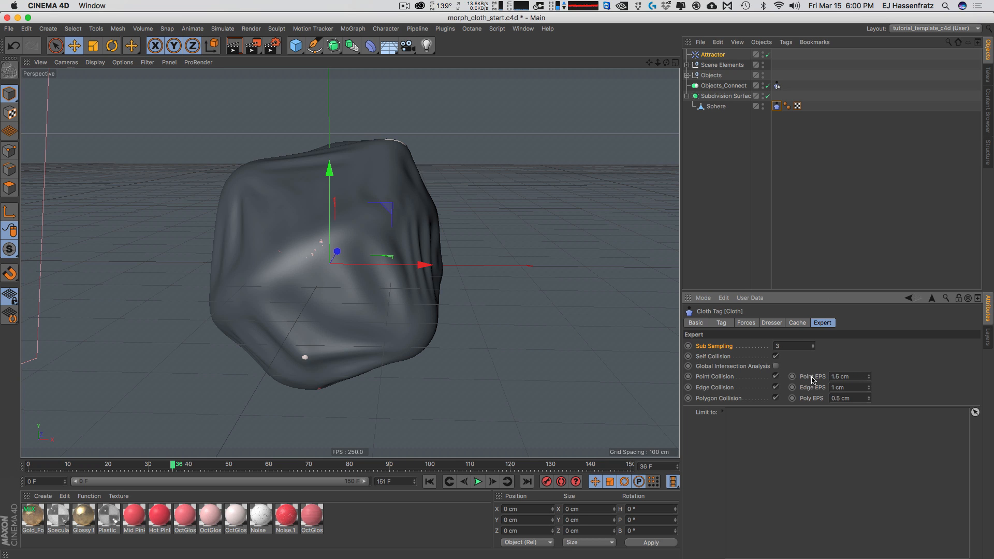
{"action": "left_click_drag", "start_coordinate": [855, 377], "coordinate": [830, 398]}
{"action": "left_click", "coordinate": [850, 376]}
{"action": "double_click", "coordinate": [850, 376]}
{"action": "type", "text": "2"}
{"action": "key", "text": "Tab"}
{"action": "type", "text": "2"}
{"action": "key", "text": "Tab"}
{"action": "type", "text": "2"}
{"action": "key", "text": "Return"}
{"action": "left_click", "coordinate": [859, 380]}
Step: Rerun the cloth simulation from the first frame and stop it at frame 42
{"action": "left_click", "coordinate": [477, 482]}
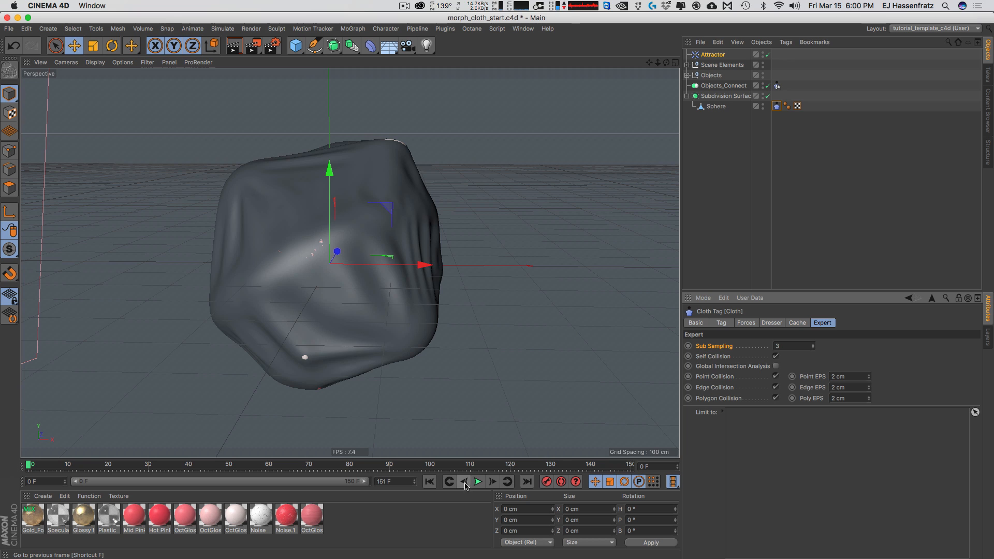
{"action": "left_click", "coordinate": [476, 482]}
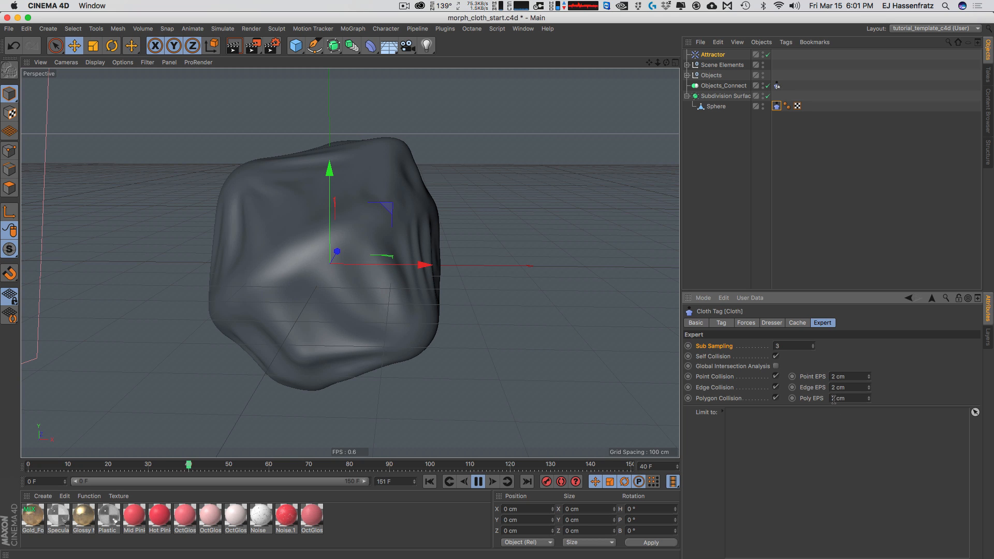
{"action": "key", "text": "F8"}
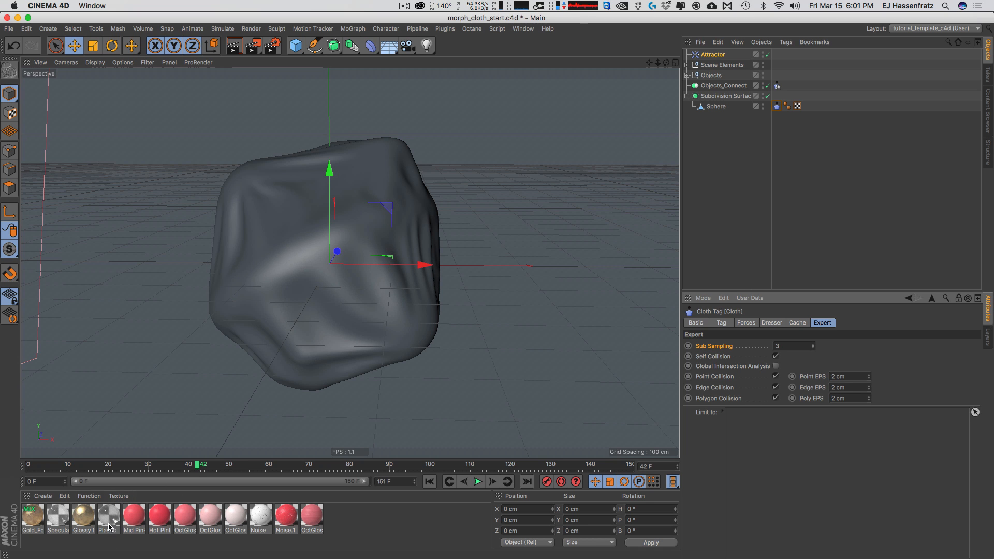
Step: Apply the Plastic material to the Sphere and render the scene in the Octane Live Viewer
{"action": "mouse_move", "coordinate": [108, 521]}
{"action": "left_mouse_down"}
{"action": "mouse_move", "coordinate": [262, 442]}
{"action": "mouse_move", "coordinate": [326, 378]}
{"action": "mouse_move", "coordinate": [309, 398]}
{"action": "mouse_move", "coordinate": [336, 382]}
{"action": "mouse_move", "coordinate": [313, 350]}
{"action": "mouse_move", "coordinate": [109, 517]}
{"action": "mouse_move", "coordinate": [745, 101]}
{"action": "mouse_move", "coordinate": [718, 110]}
{"action": "left_mouse_up"}
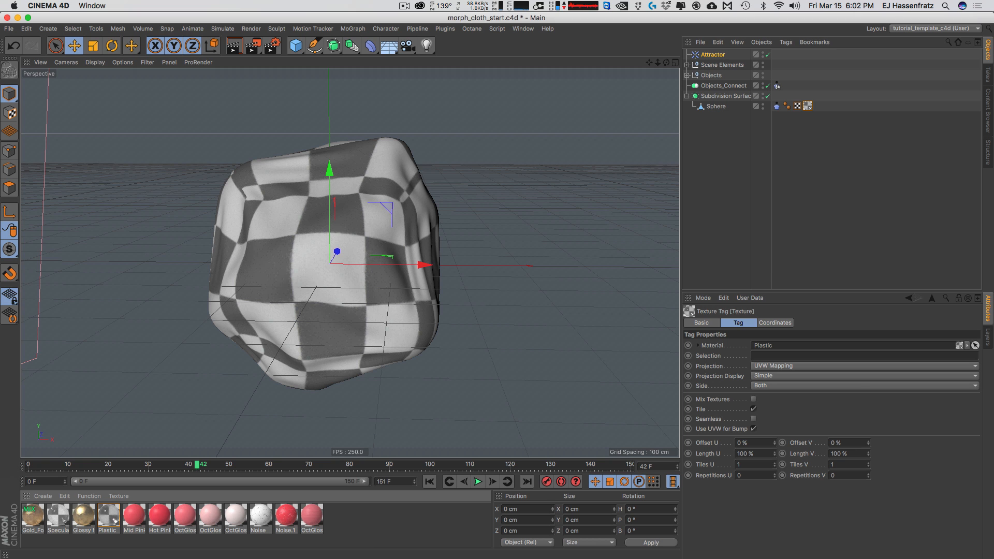
{"action": "left_click_drag", "start_coordinate": [207, 558], "coordinate": [422, 90]}
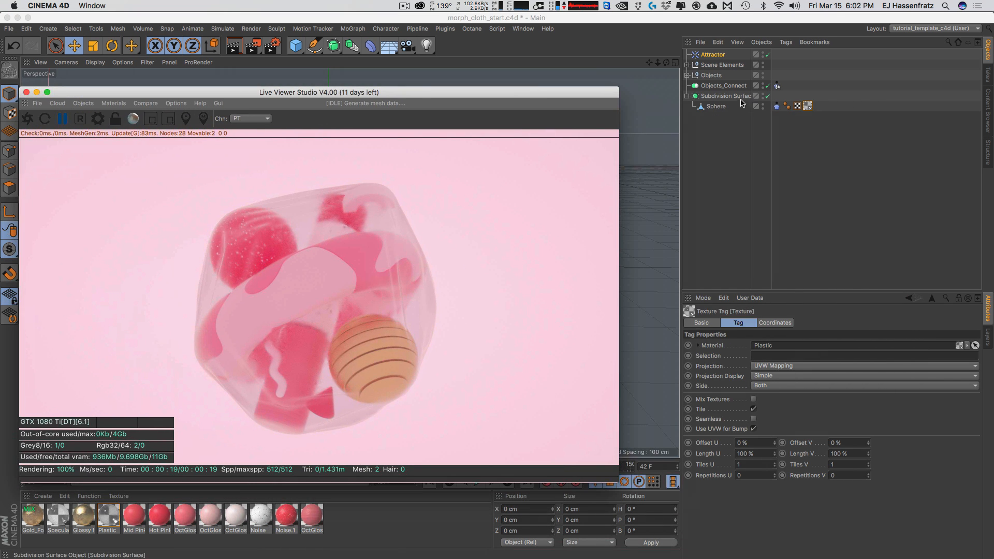
{"action": "left_click_drag", "start_coordinate": [512, 93], "coordinate": [559, 89]}
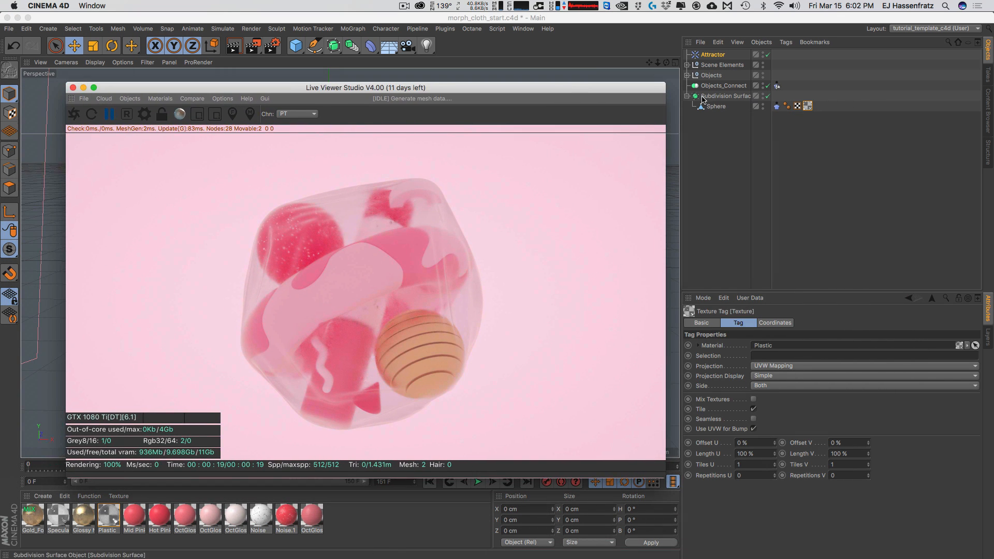
{"action": "left_click", "coordinate": [75, 114]}
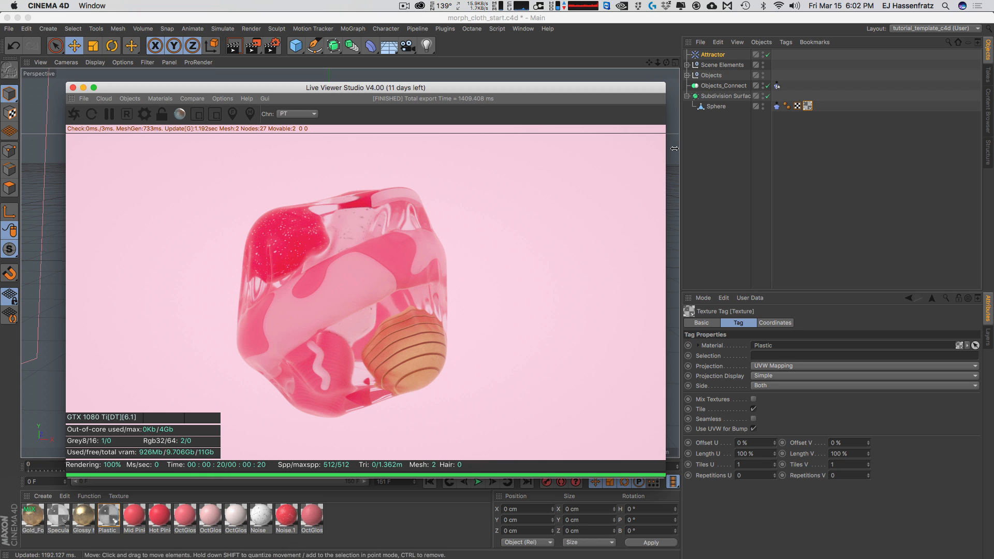
Step: Add a Cloth Surface as the parent of the Sphere inside the Subdivision Surface
{"action": "left_click", "coordinate": [716, 106]}
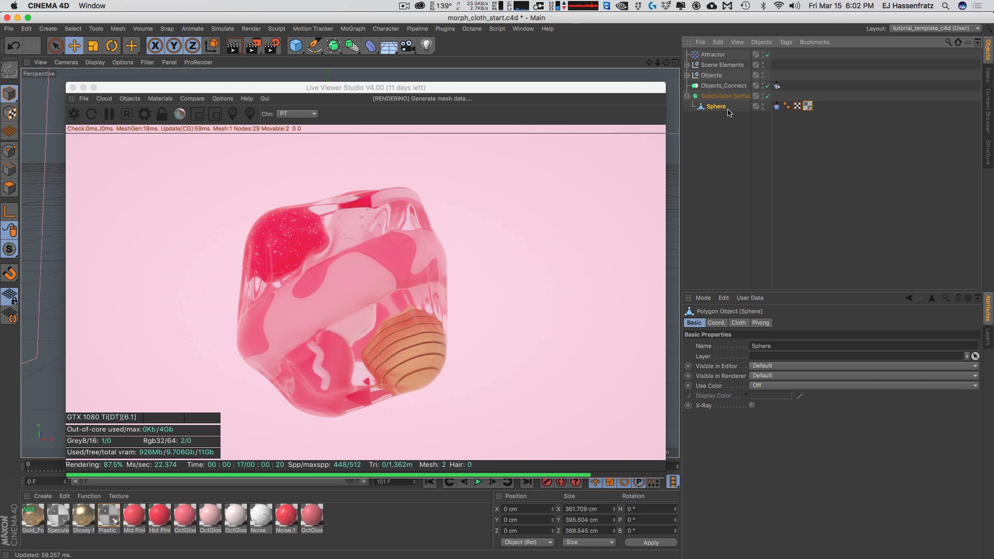
{"action": "left_click", "coordinate": [221, 29]}
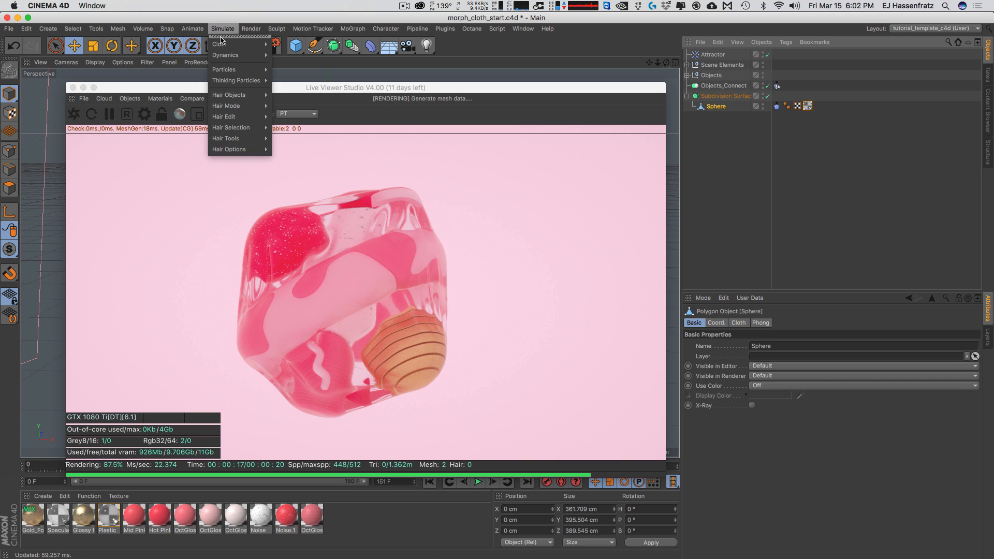
{"action": "mouse_move", "coordinate": [260, 45]}
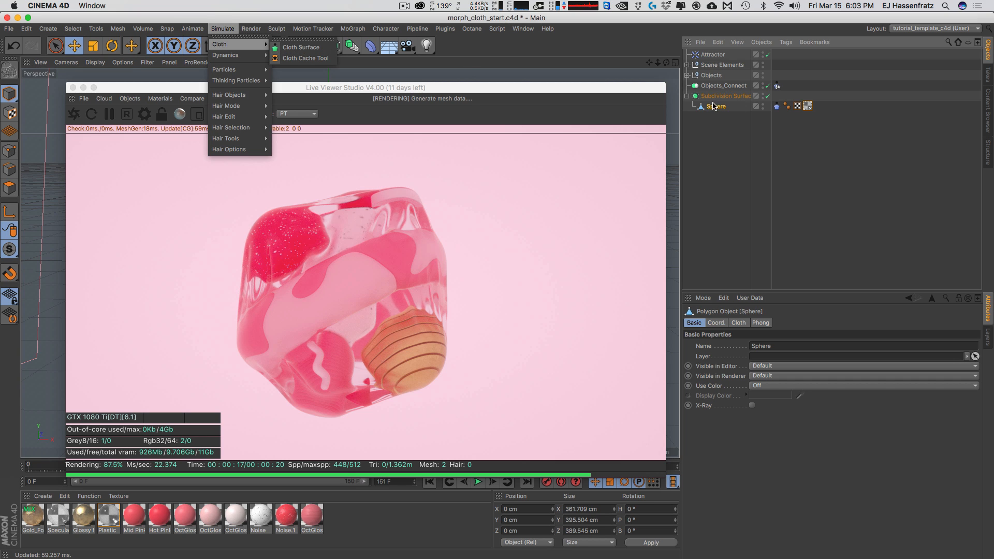
{"action": "left_click", "coordinate": [307, 49]}
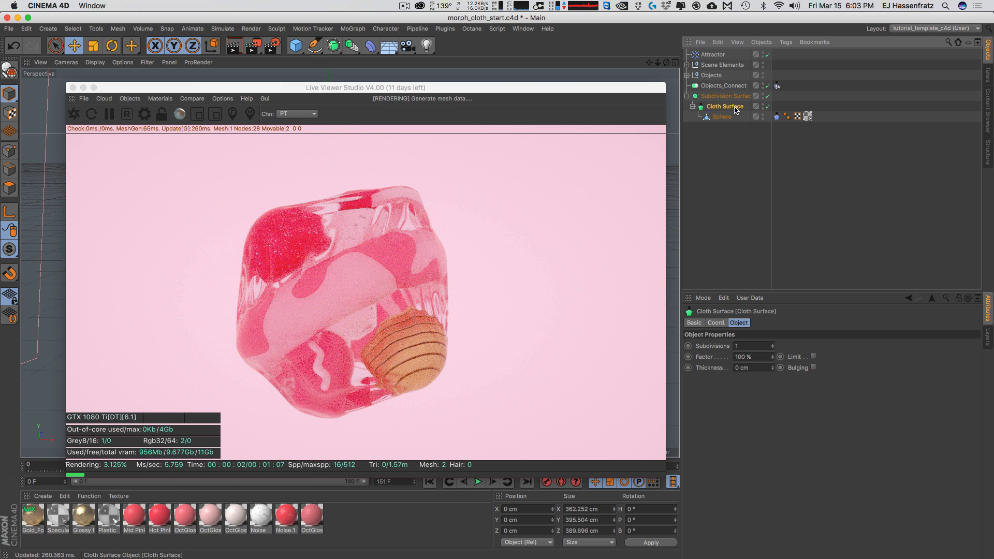
Step: Set the Cloth Surface's Subdivisions to 0 and its Thickness to 1 cm
{"action": "left_click", "coordinate": [740, 346]}
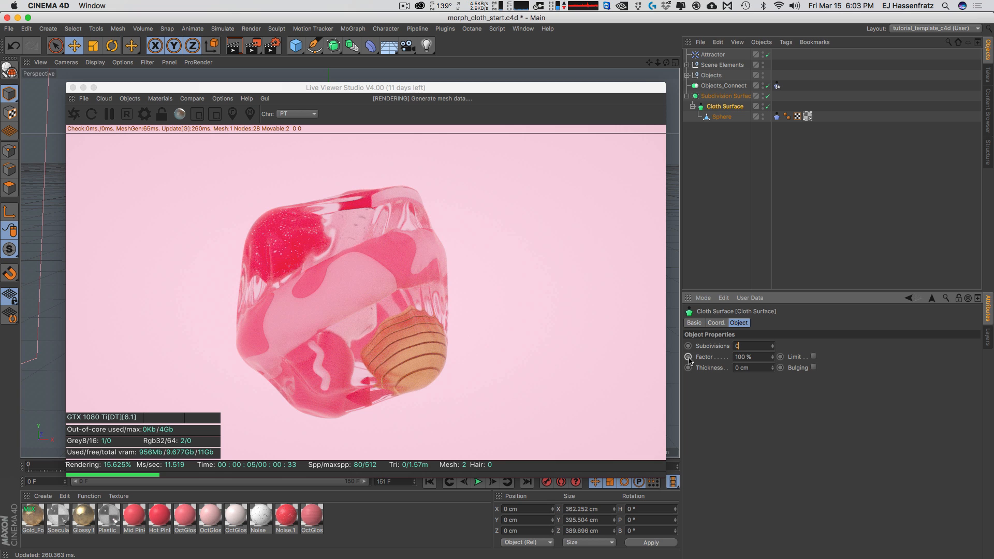
{"action": "key", "text": "Return"}
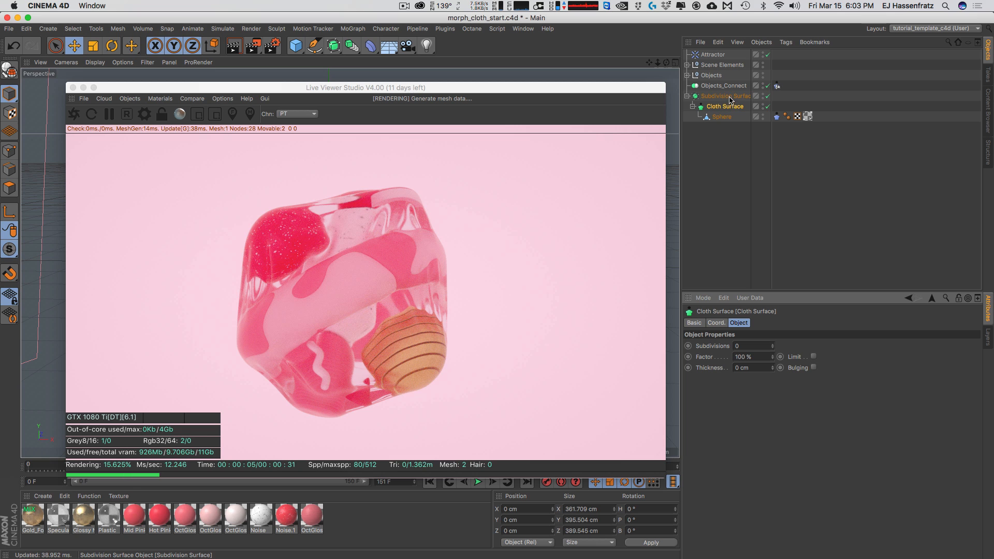
{"action": "double_click", "coordinate": [753, 367]}
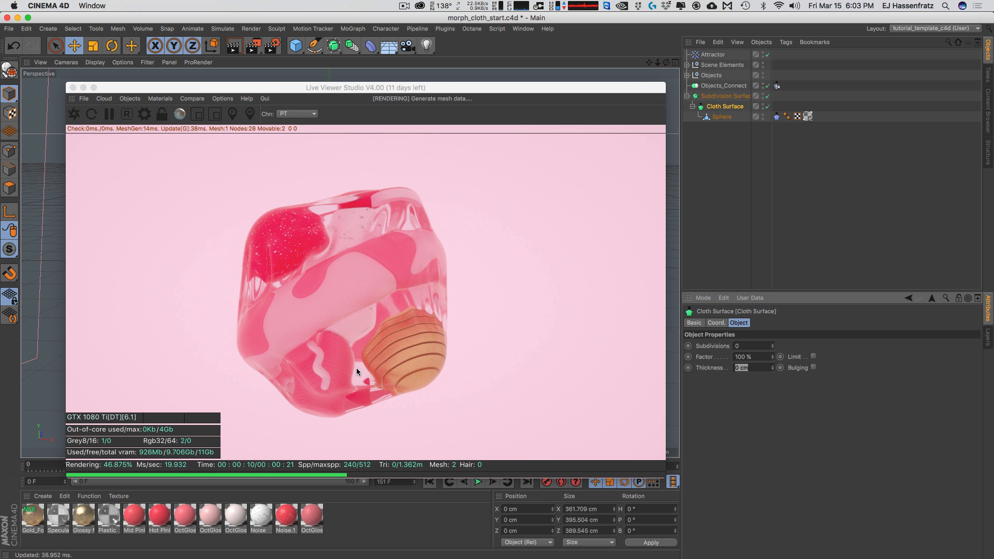
{"action": "type", "text": "1"}
{"action": "key", "text": "Return"}
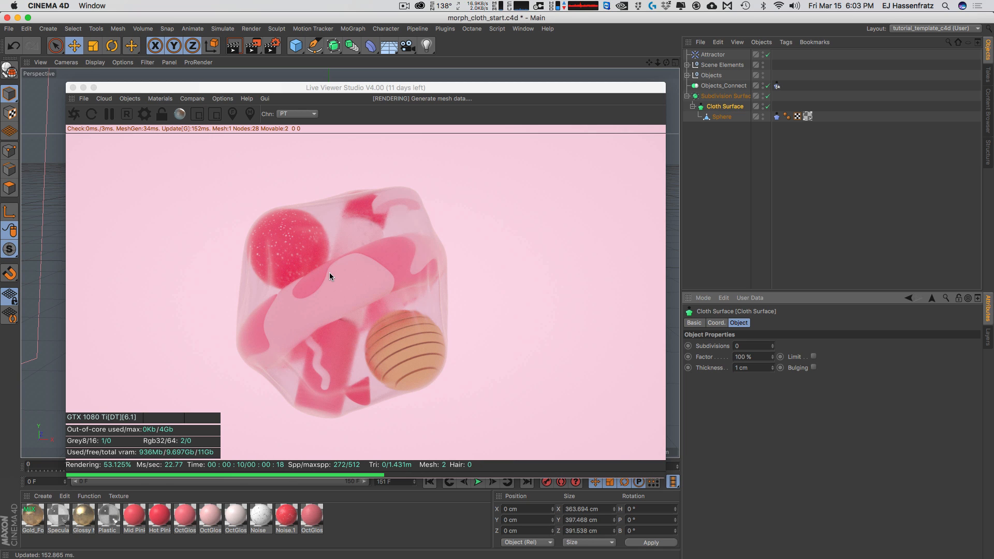
Step: Set the Power of the Plastic material's Roughness image texture to 0.03 and close the material's settings
{"action": "double_click", "coordinate": [109, 515]}
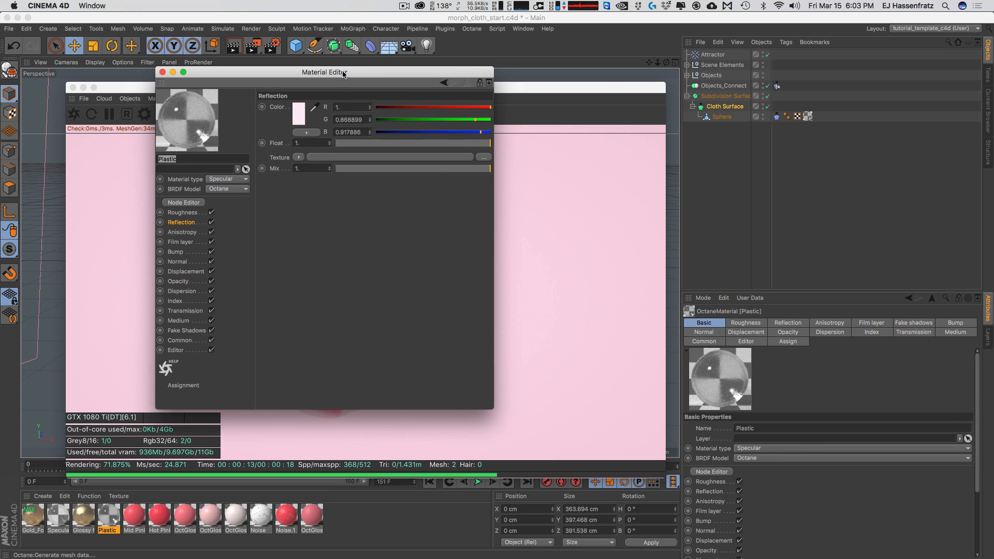
{"action": "left_click_drag", "start_coordinate": [393, 92], "coordinate": [860, 144]}
{"action": "left_click", "coordinate": [653, 286]}
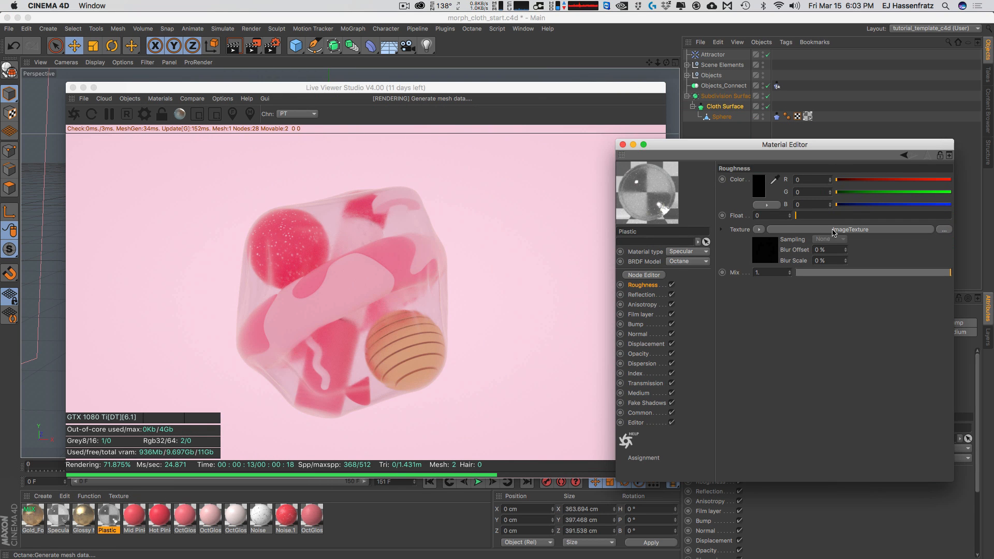
{"action": "left_click", "coordinate": [797, 229]}
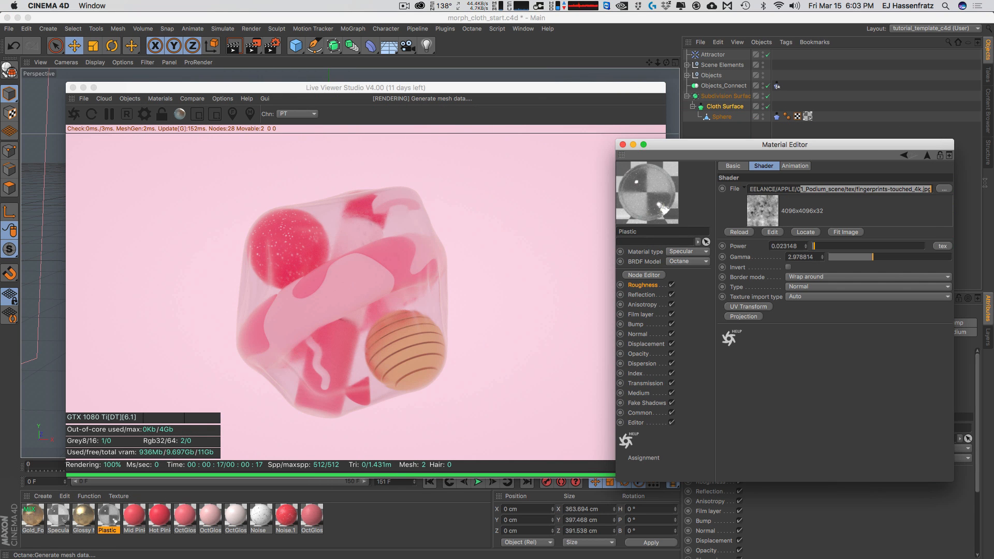
{"action": "left_click", "coordinate": [656, 286]}
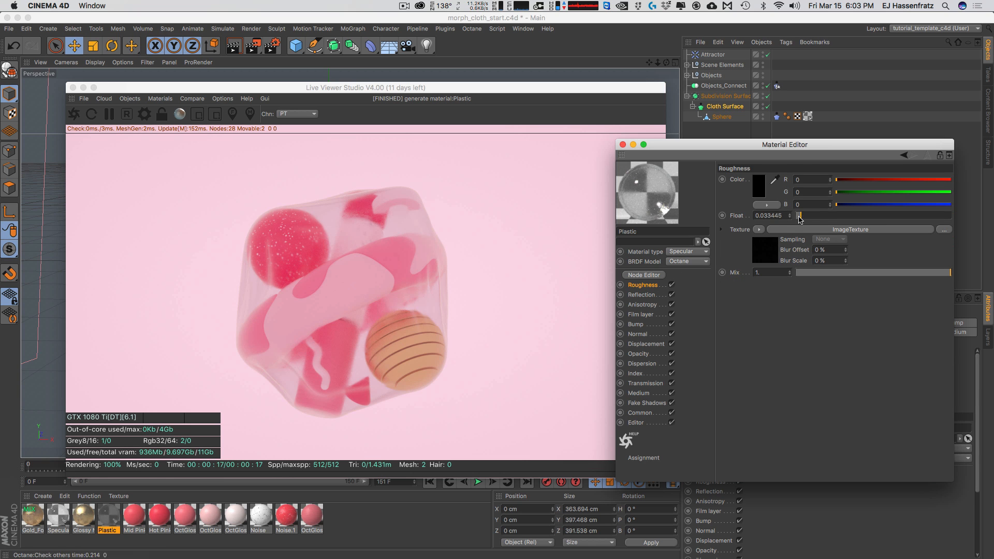
{"action": "left_click", "coordinate": [799, 230]}
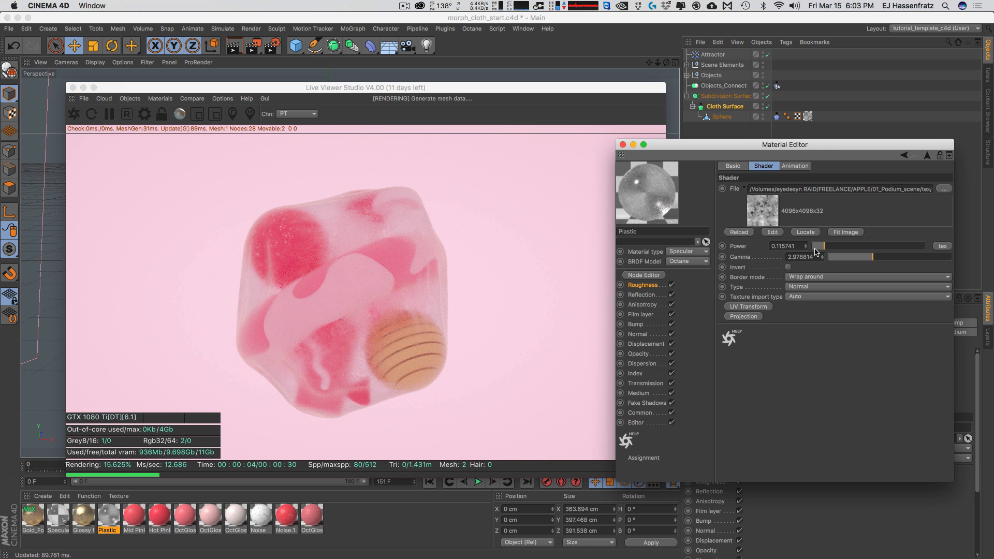
{"action": "left_click_drag", "start_coordinate": [813, 250], "coordinate": [807, 250]}
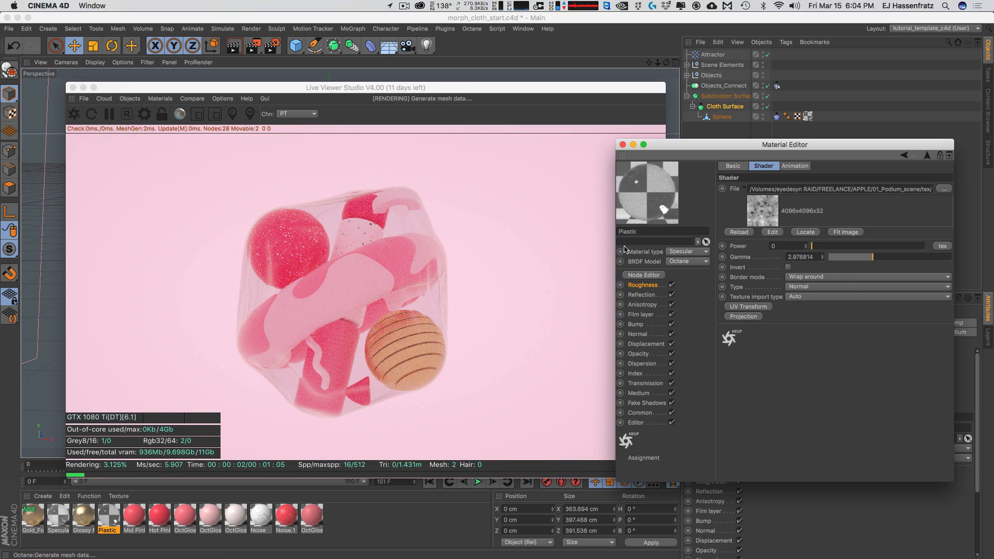
{"action": "left_click", "coordinate": [808, 248]}
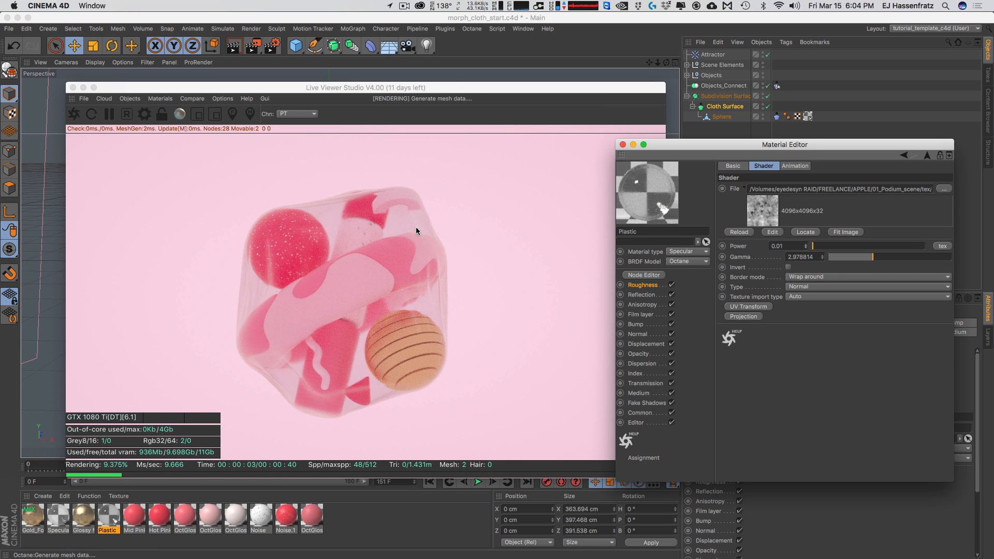
{"action": "left_click", "coordinate": [805, 246]}
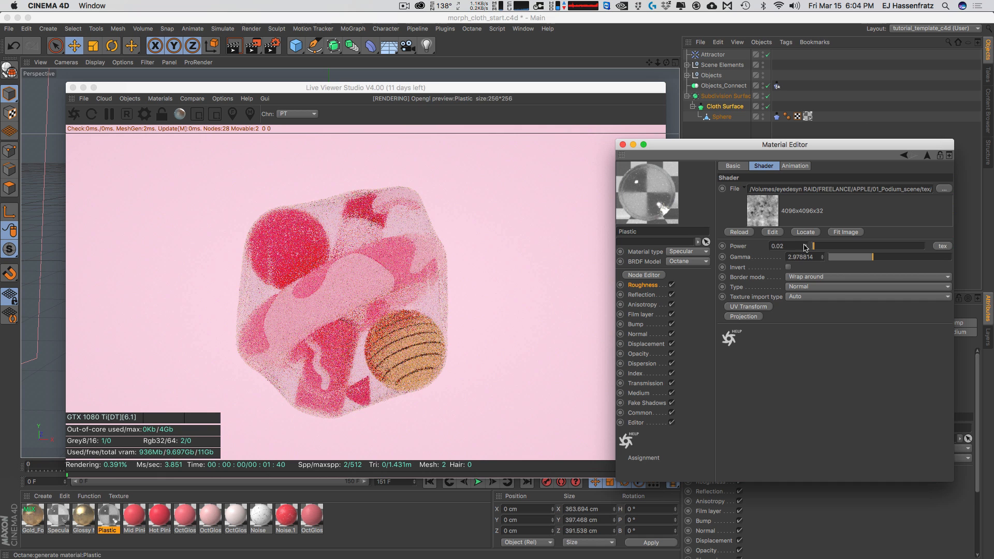
{"action": "left_click", "coordinate": [805, 246]}
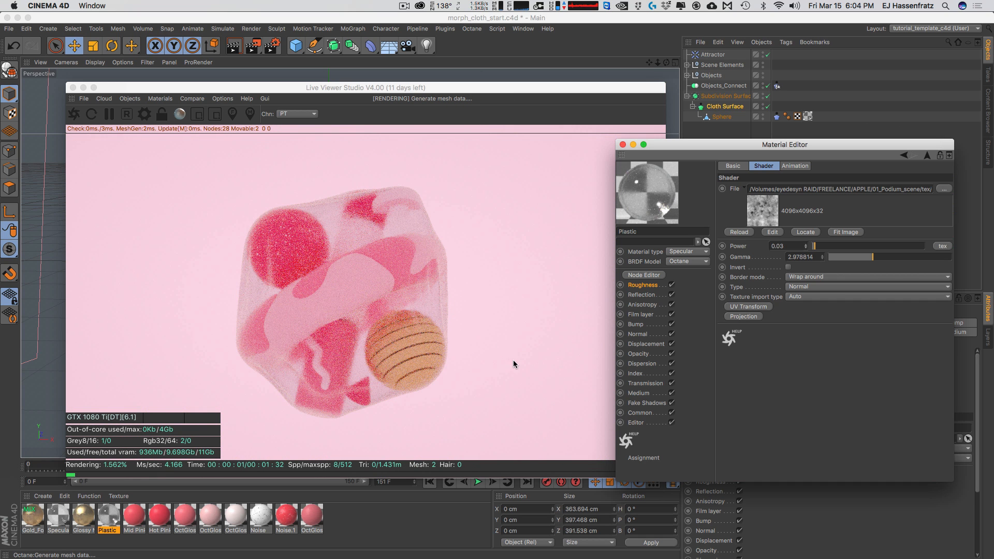
{"action": "left_click", "coordinate": [623, 145]}
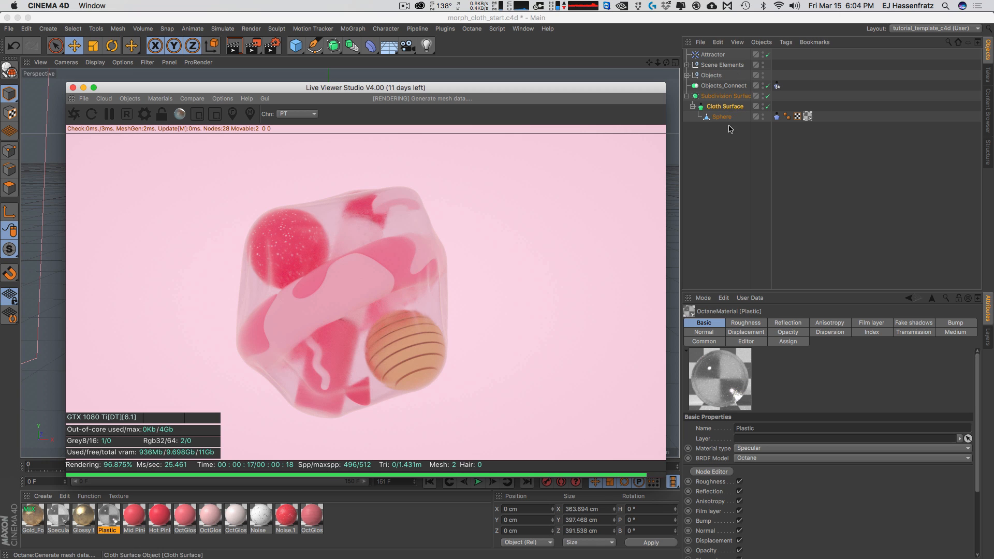
Step: Select the Cloth Surface and disable it to compare the render without its thickness
{"action": "left_click", "coordinate": [730, 107]}
{"action": "left_click", "coordinate": [753, 368]}
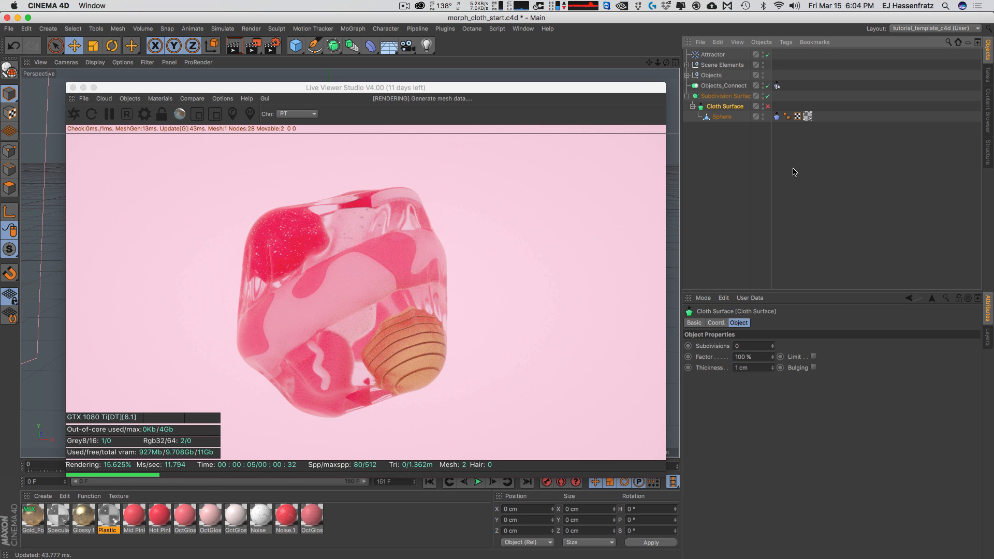
Step: Re-enable the Cloth Surface and turn on the three Octane lights in the Scene Elements group
{"action": "left_click", "coordinate": [767, 106]}
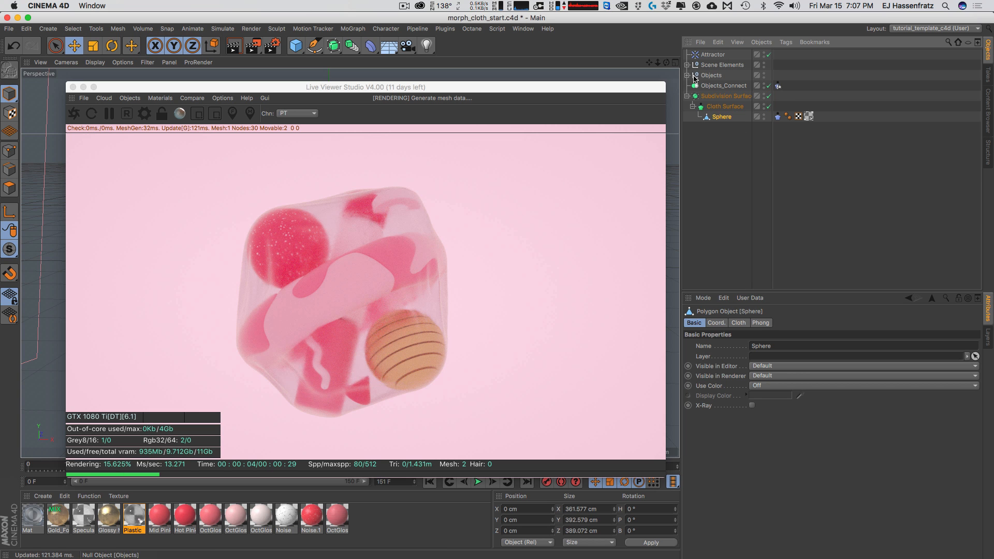
{"action": "left_click", "coordinate": [687, 65]}
{"action": "left_click_drag", "start_coordinate": [768, 86], "coordinate": [768, 106]}
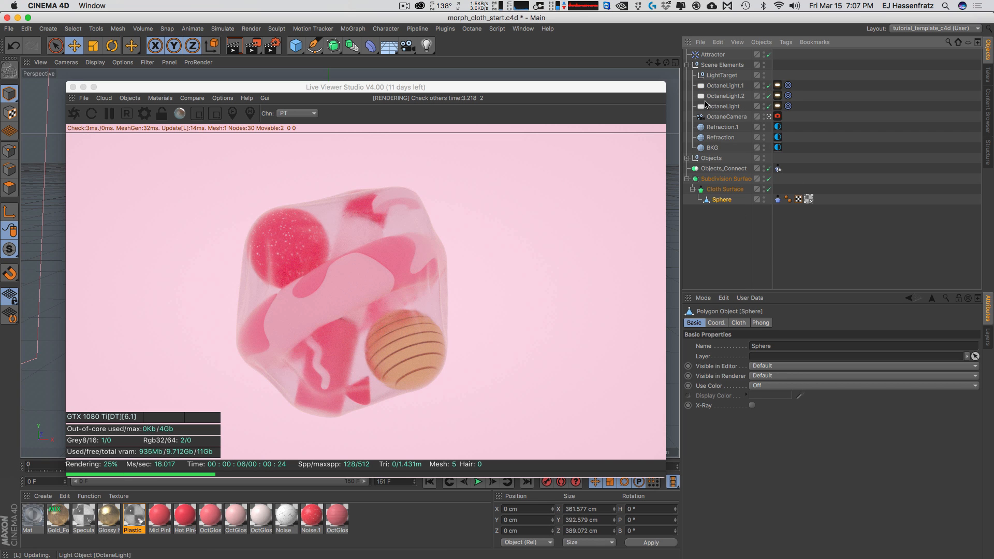
{"action": "left_click", "coordinate": [688, 65]}
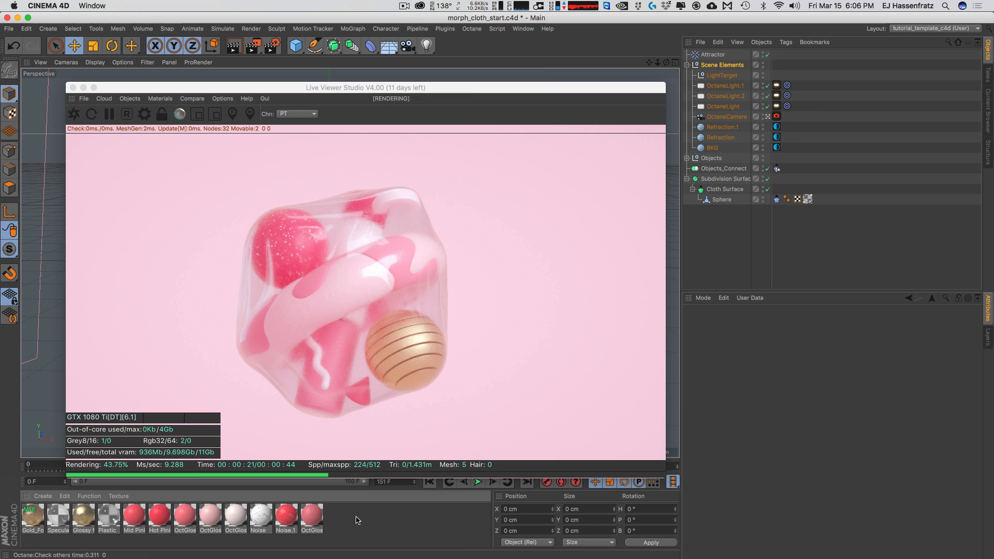
Step: Create a new standard material, enable its Transparency channel with Refraction set to 1.15, and close the material's settings
{"action": "left_click", "coordinate": [33, 515]}
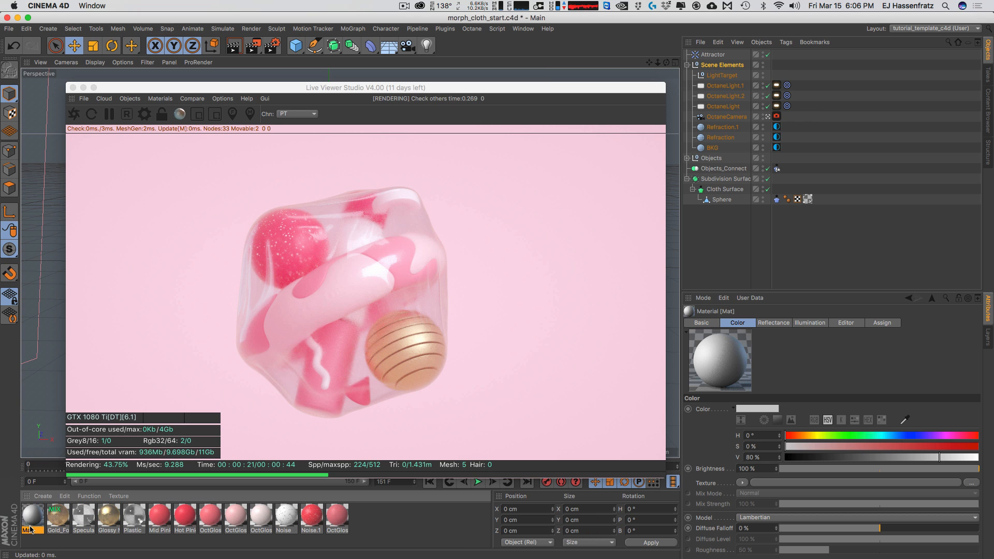
{"action": "double_click", "coordinate": [32, 515]}
{"action": "left_click_drag", "start_coordinate": [299, 77], "coordinate": [593, 114]}
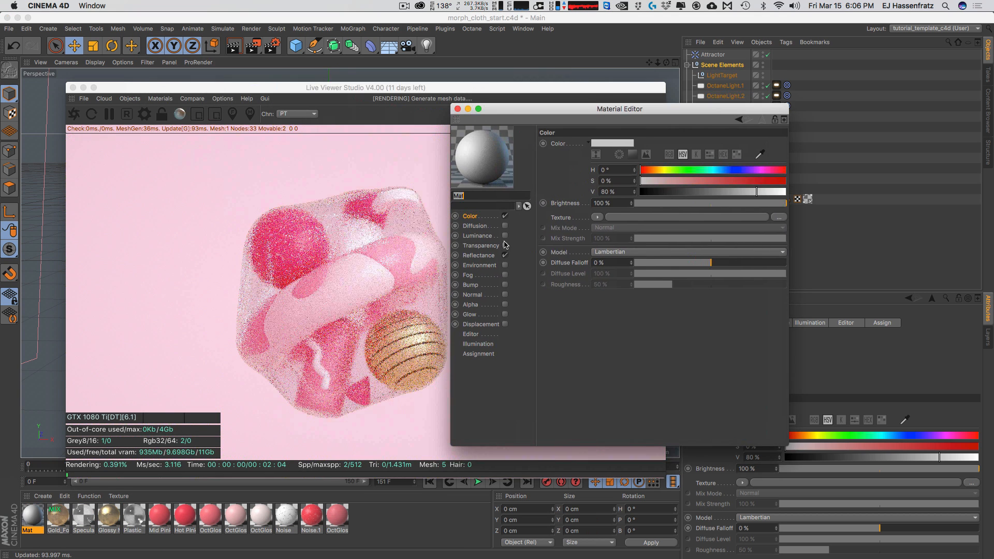
{"action": "left_click", "coordinate": [481, 245]}
{"action": "left_click", "coordinate": [505, 246]}
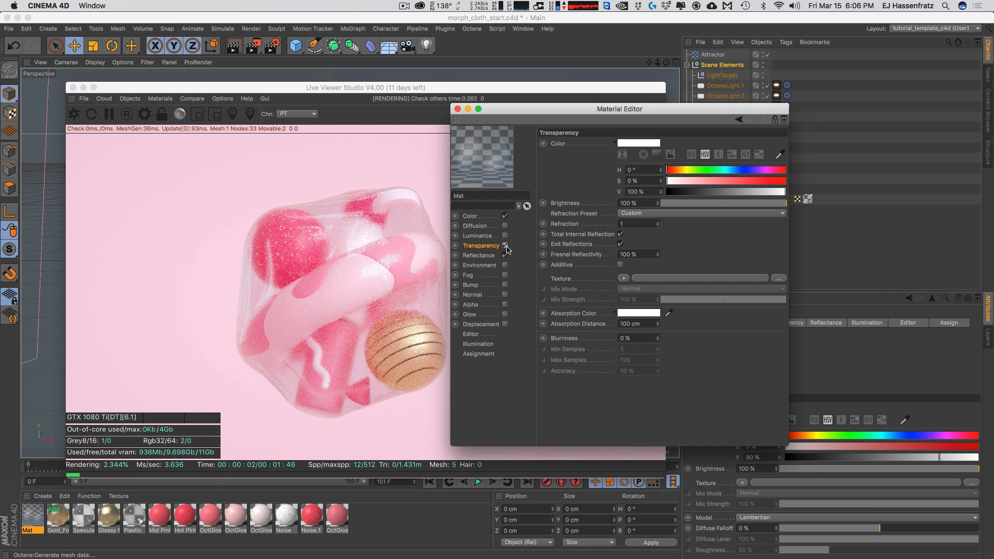
{"action": "left_click_drag", "start_coordinate": [656, 227], "coordinate": [657, 213]}
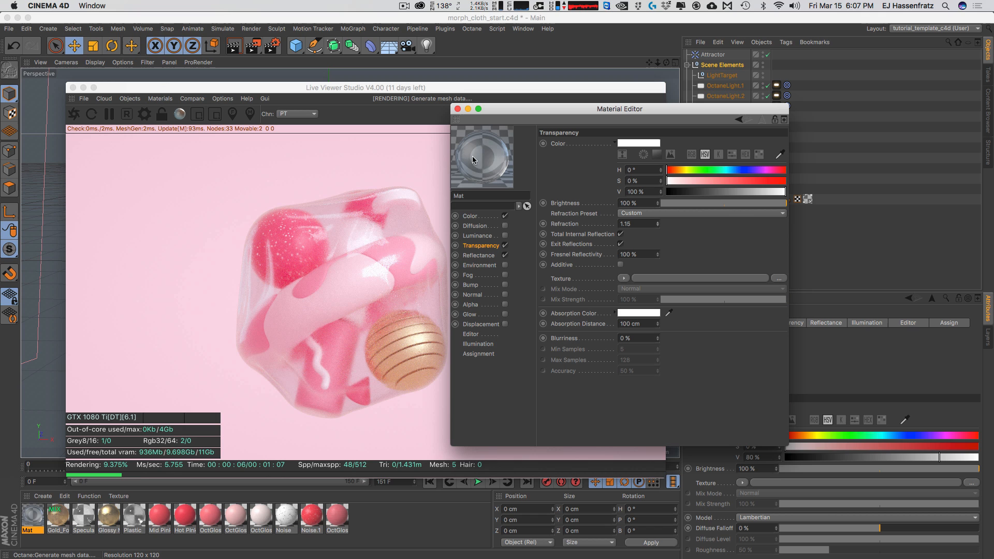
{"action": "left_click", "coordinate": [457, 109]}
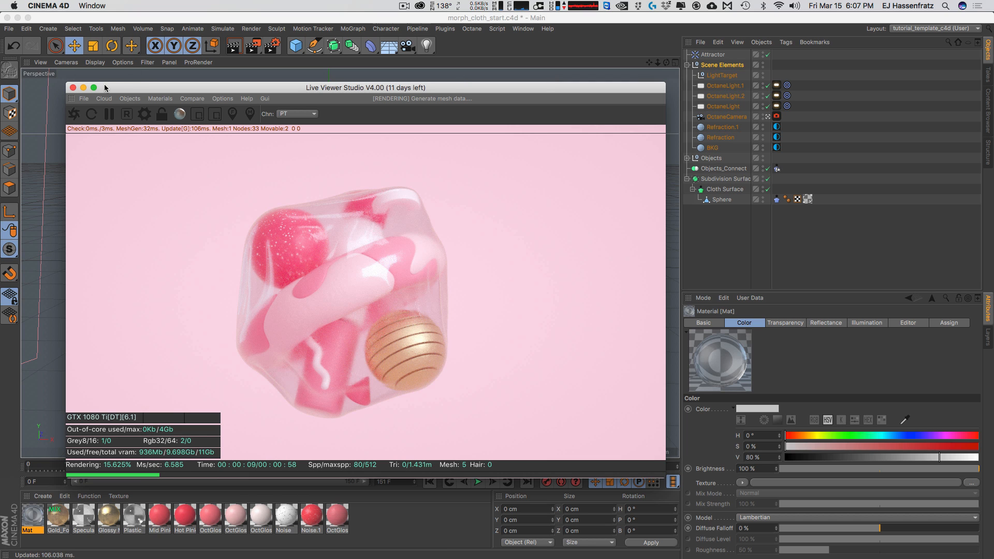
Step: With the Live Viewer closed, duplicate the Subdivision Surface hierarchy below the original, and disable and hide the copy as a backup
{"action": "left_click", "coordinate": [73, 87]}
{"action": "left_click", "coordinate": [776, 200]}
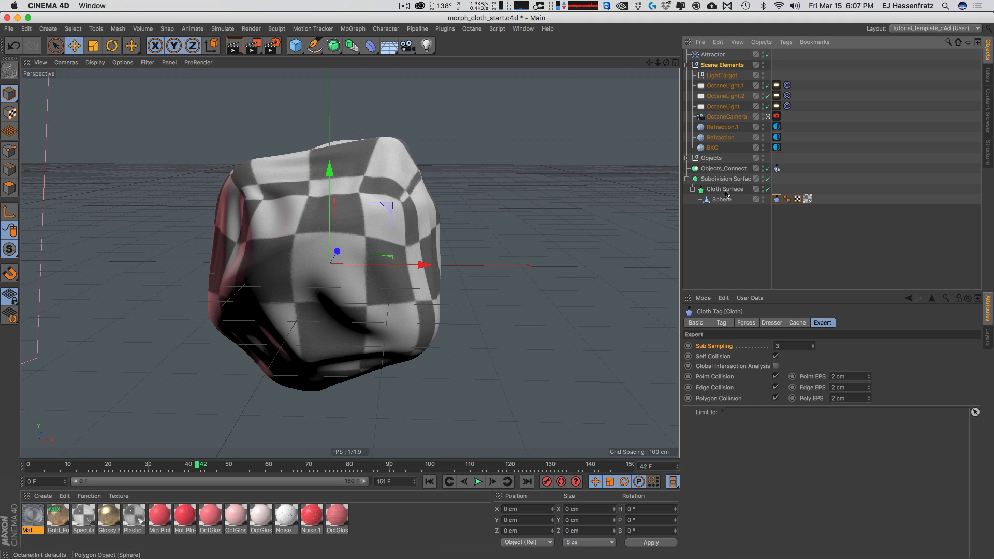
{"action": "left_click_drag", "start_coordinate": [716, 178], "coordinate": [719, 238], "text": "ctrl"}
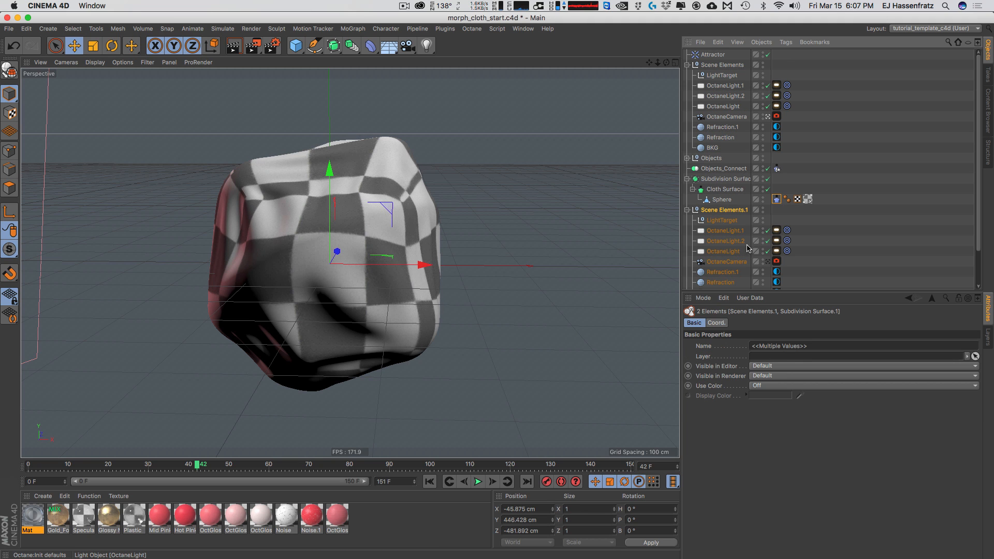
{"action": "key", "text": "super+z"}
{"action": "left_click_drag", "start_coordinate": [710, 181], "coordinate": [732, 228], "text": "ctrl"}
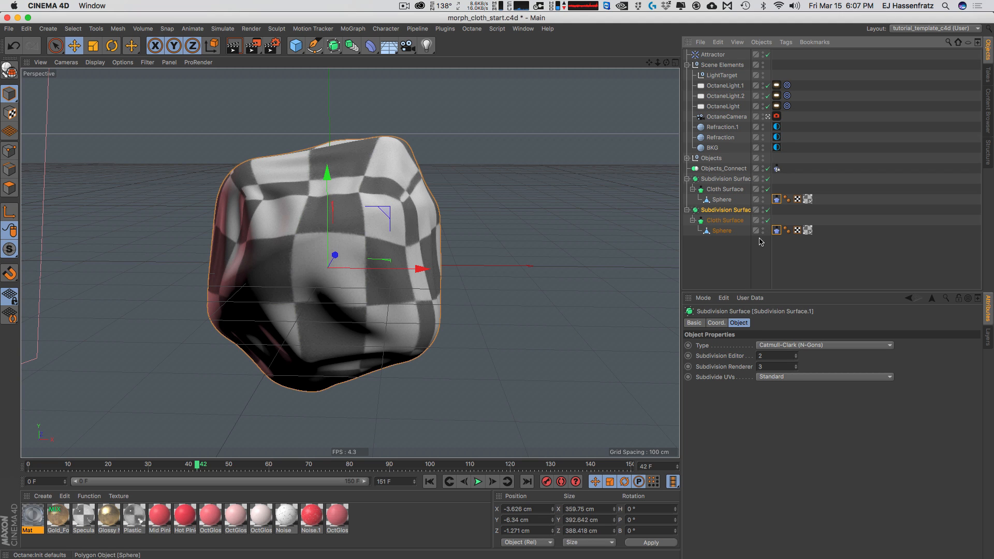
{"action": "left_click", "coordinate": [807, 219]}
{"action": "left_click", "coordinate": [762, 211], "text": "ctrl+alt"}
Step: Delete the Cloth tag from the original Sphere, and scrub and play the timeline to check the shape
{"action": "left_click", "coordinate": [776, 200]}
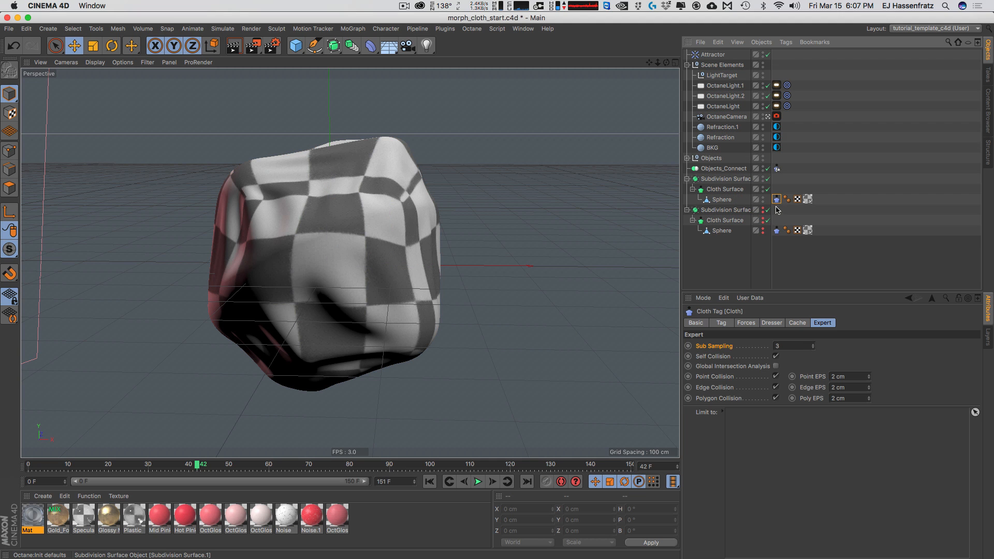
{"action": "key", "text": "Delete"}
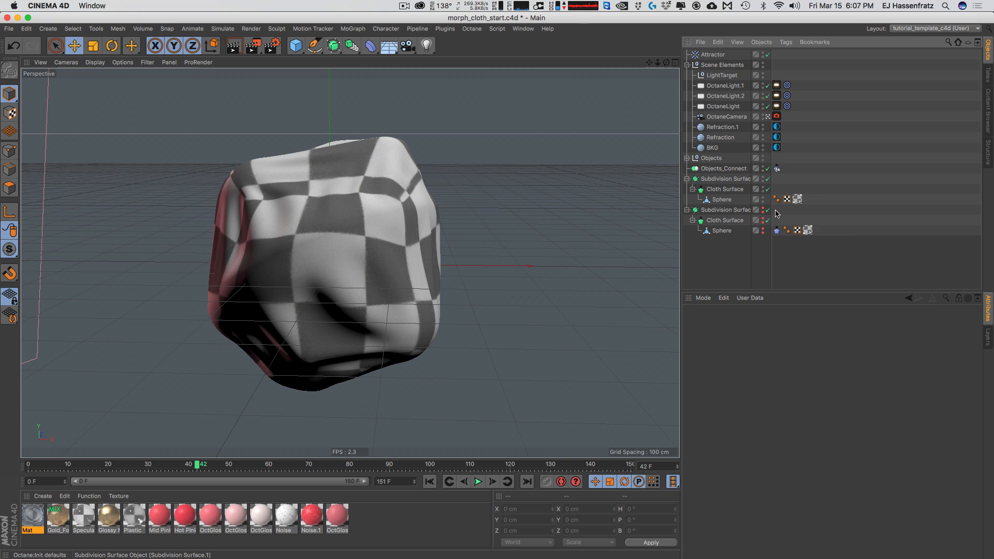
{"action": "left_click", "coordinate": [696, 179]}
{"action": "left_click_drag", "start_coordinate": [226, 466], "coordinate": [324, 465]}
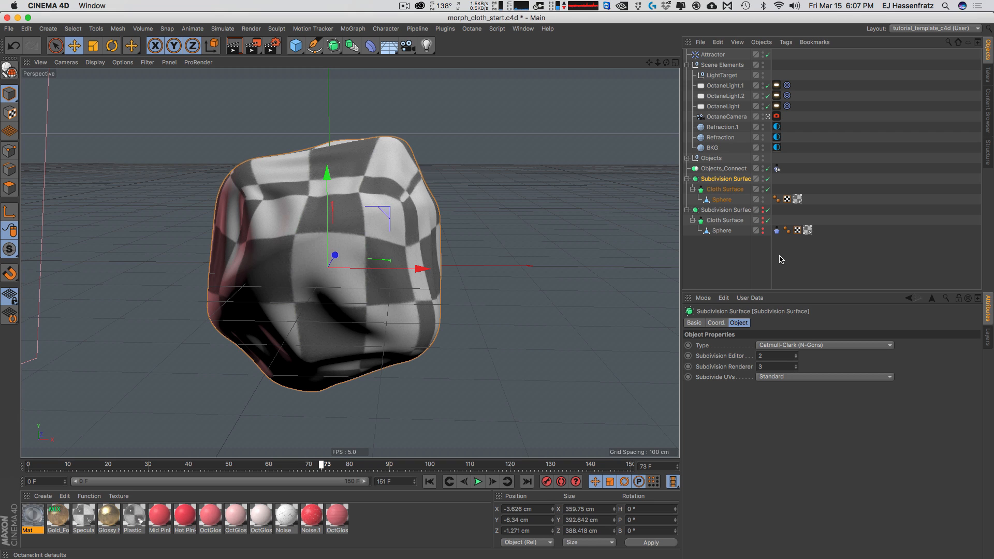
{"action": "key", "text": "F8"}
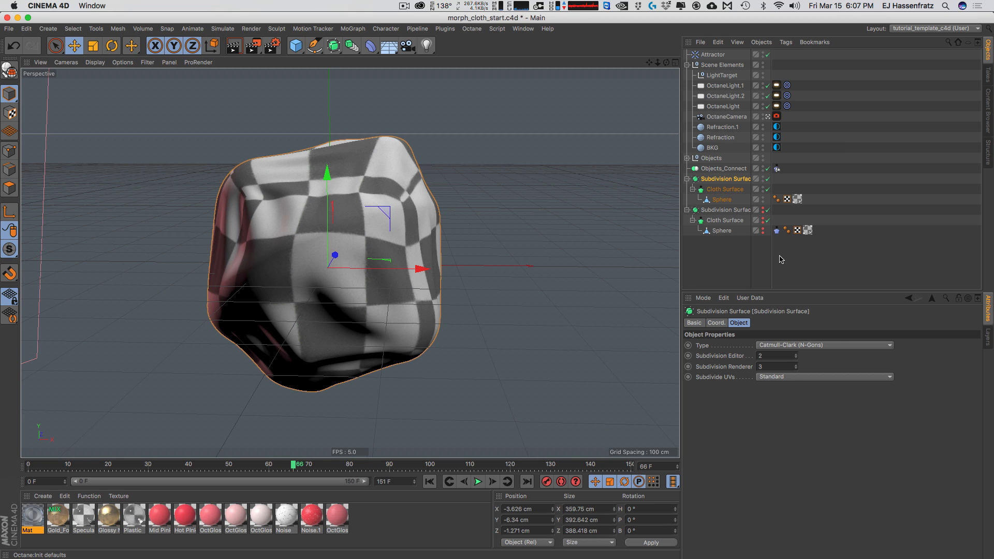